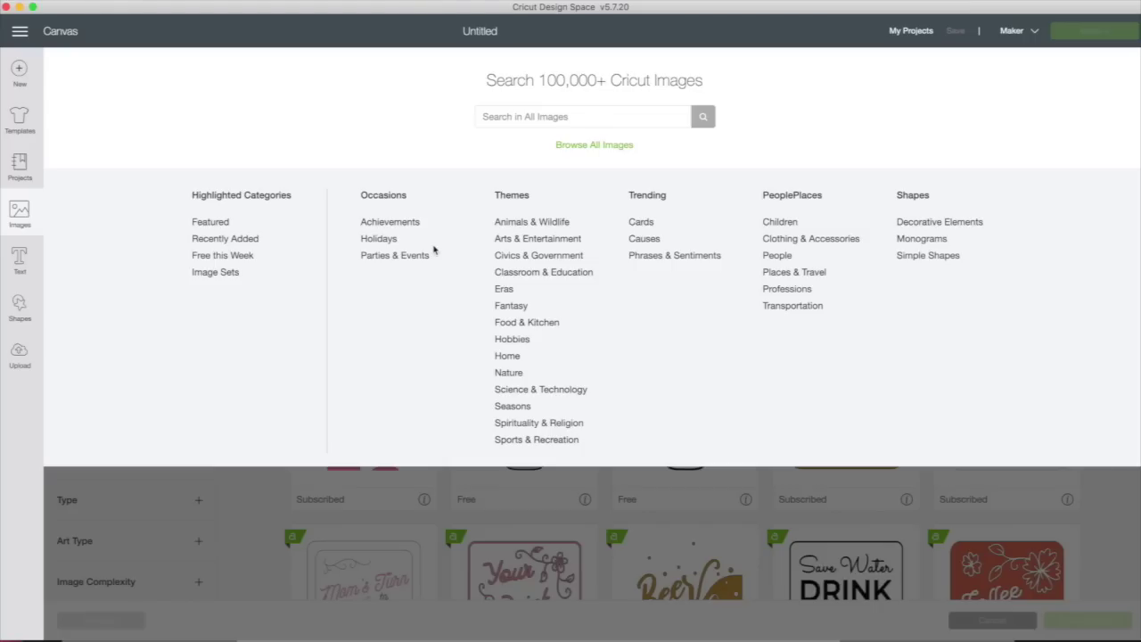
Close the image library to return to the canvas, then reopen it from the Images toolbar button.
{"action": "left_click", "coordinate": [60, 33]}
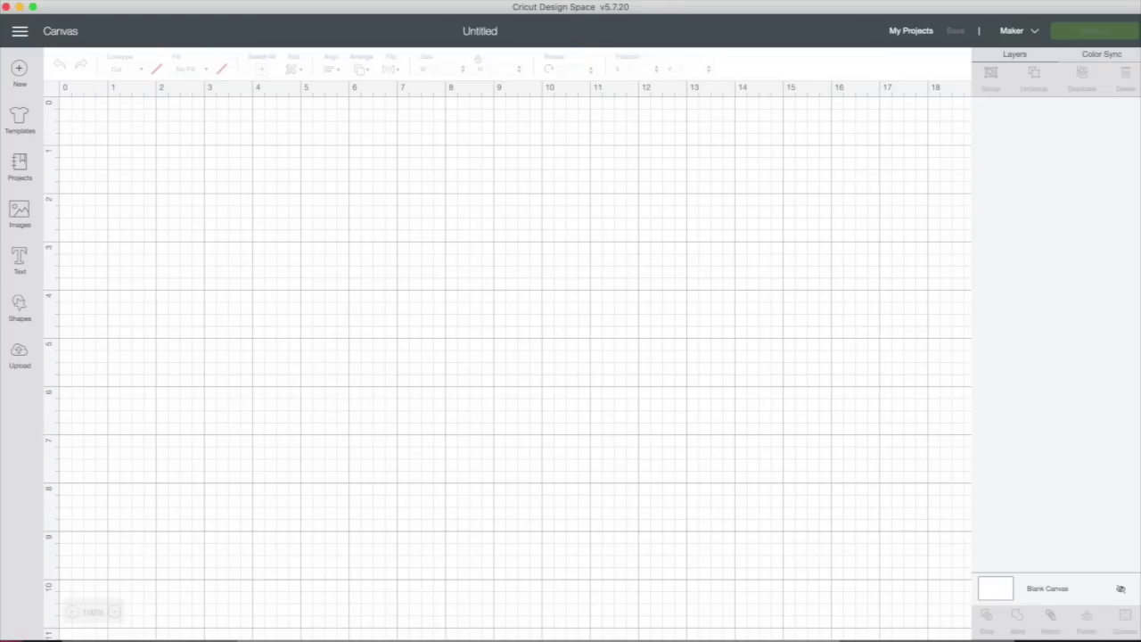
{"action": "left_click", "coordinate": [20, 213]}
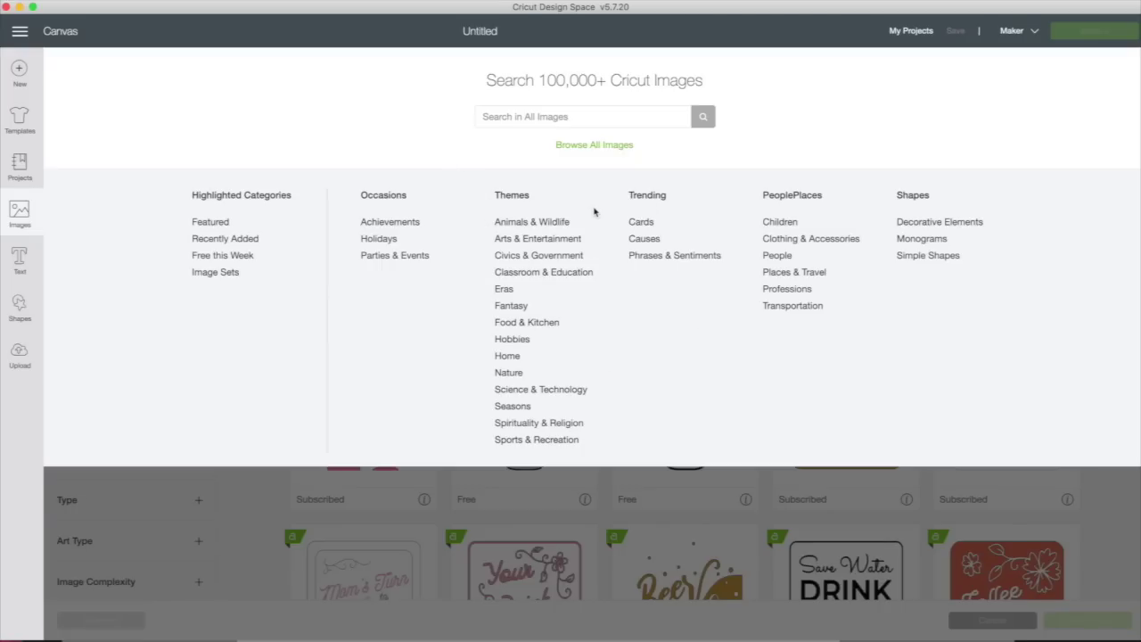
Search all images for 'lemon' and scroll through the 103 results.
{"action": "left_click", "coordinate": [586, 119]}
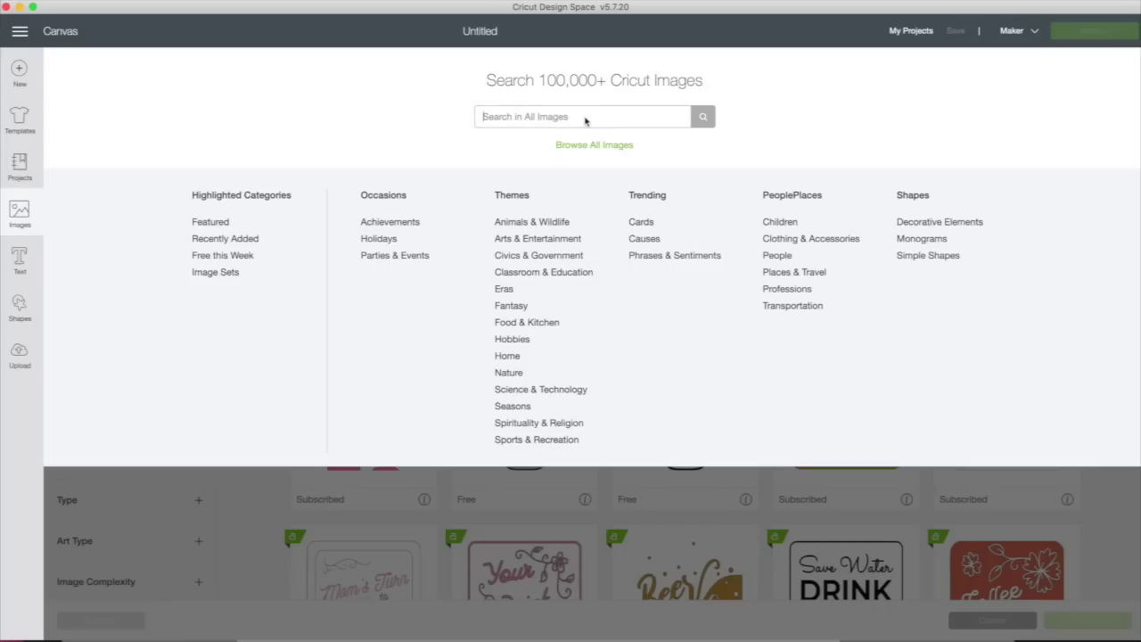
{"action": "type", "text": "lemon"}
{"action": "key", "text": "Return"}
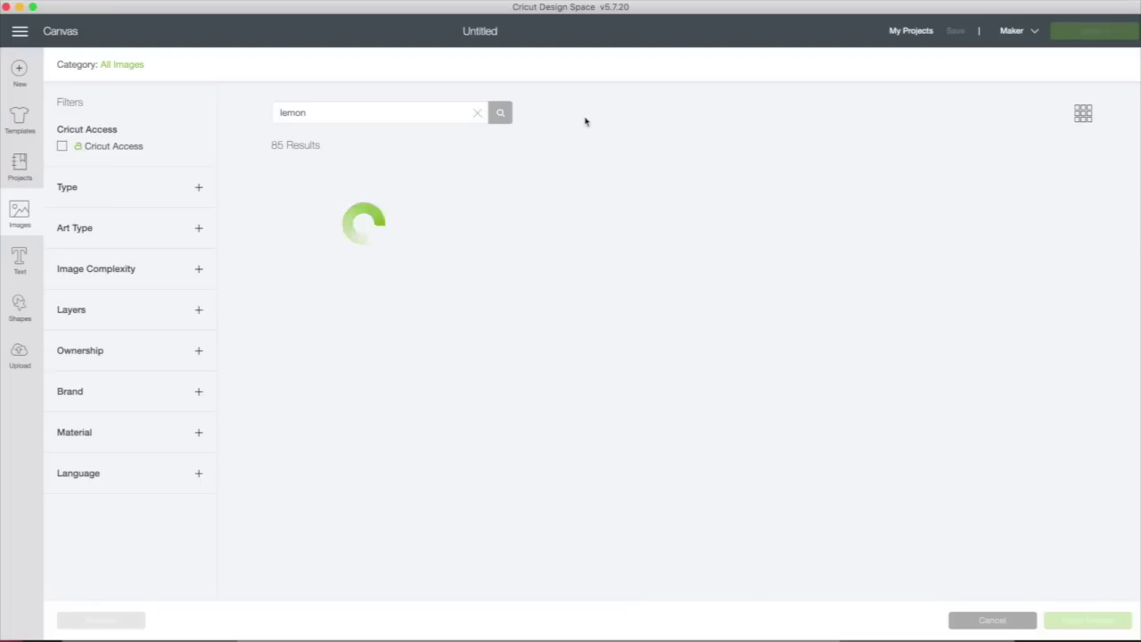
{"action": "scroll", "coordinate": [506, 352], "scroll_direction": "down", "scroll_amount": 10}
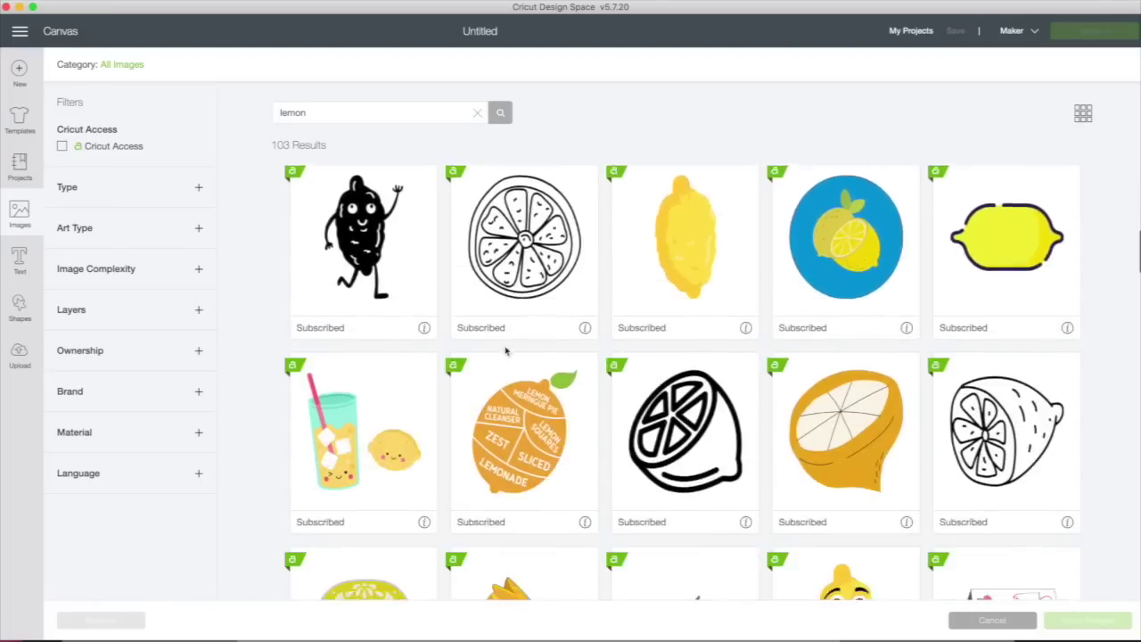
{"action": "scroll", "coordinate": [506, 353], "scroll_direction": "down", "scroll_amount": 10}
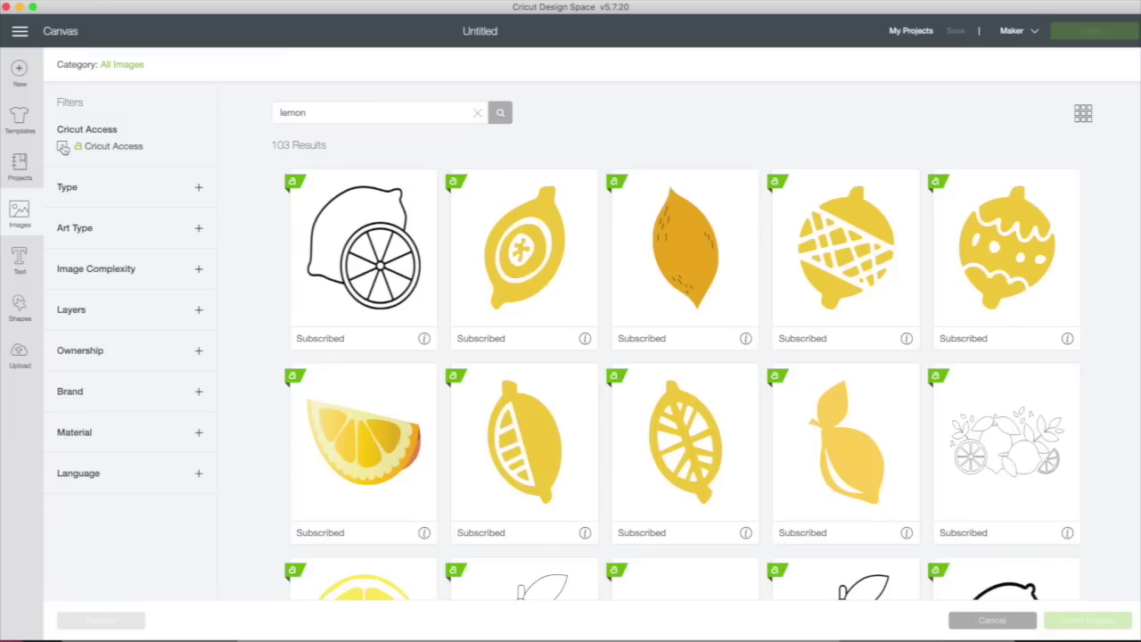
Limit lemon results to Cricut Access (99), then try and clear the Cards, Phrases and 3D type filters.
{"action": "left_click", "coordinate": [62, 147]}
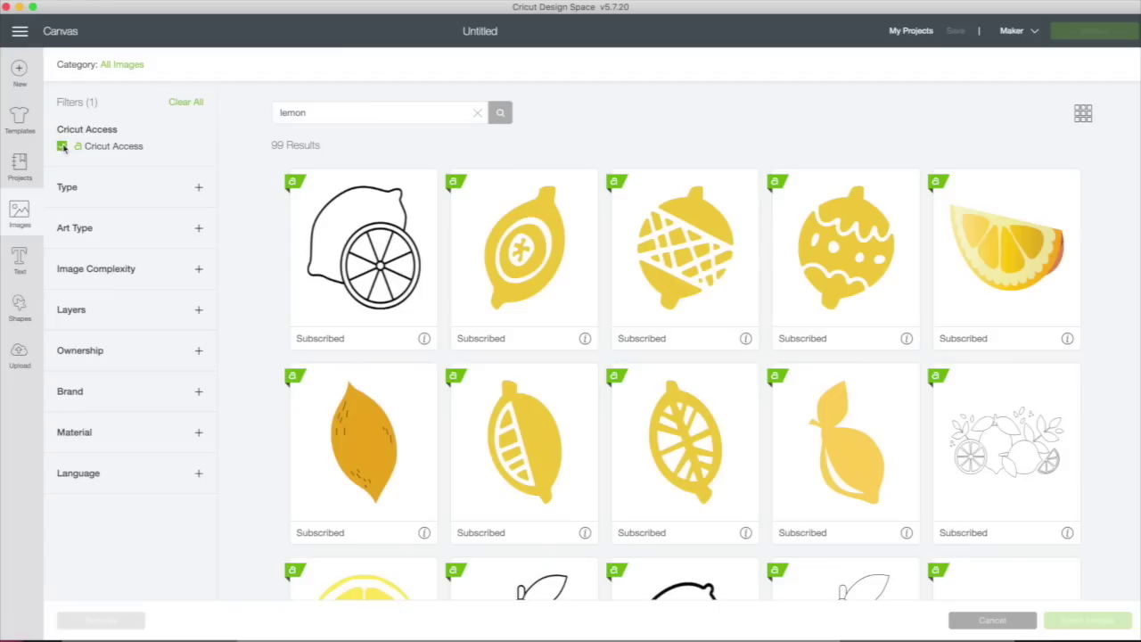
{"action": "left_click", "coordinate": [198, 188]}
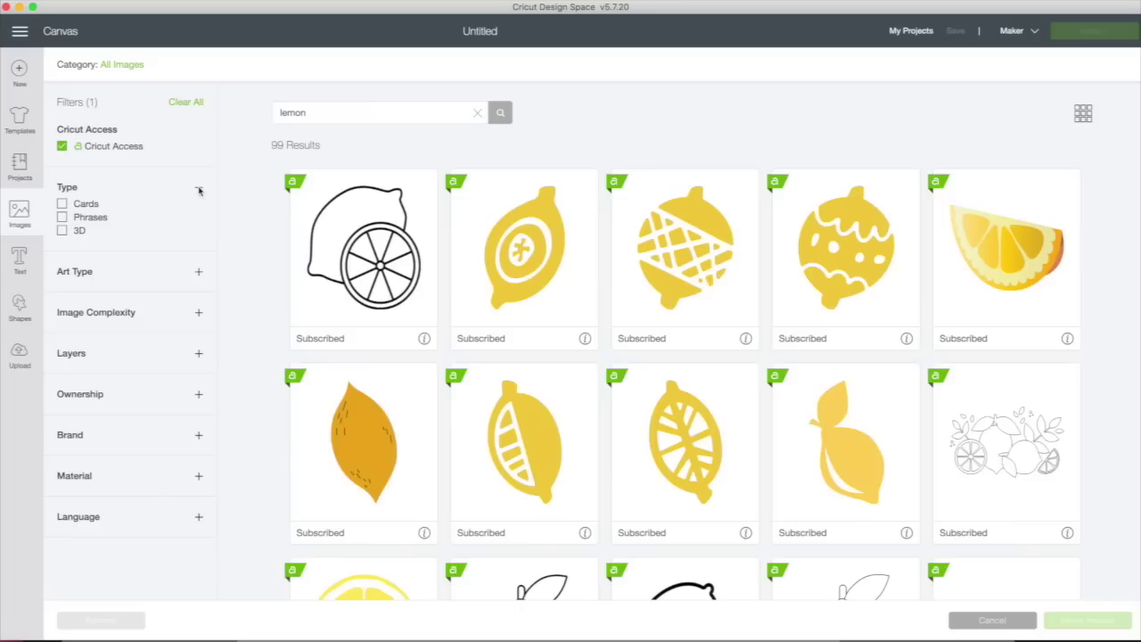
{"action": "left_click", "coordinate": [62, 204]}
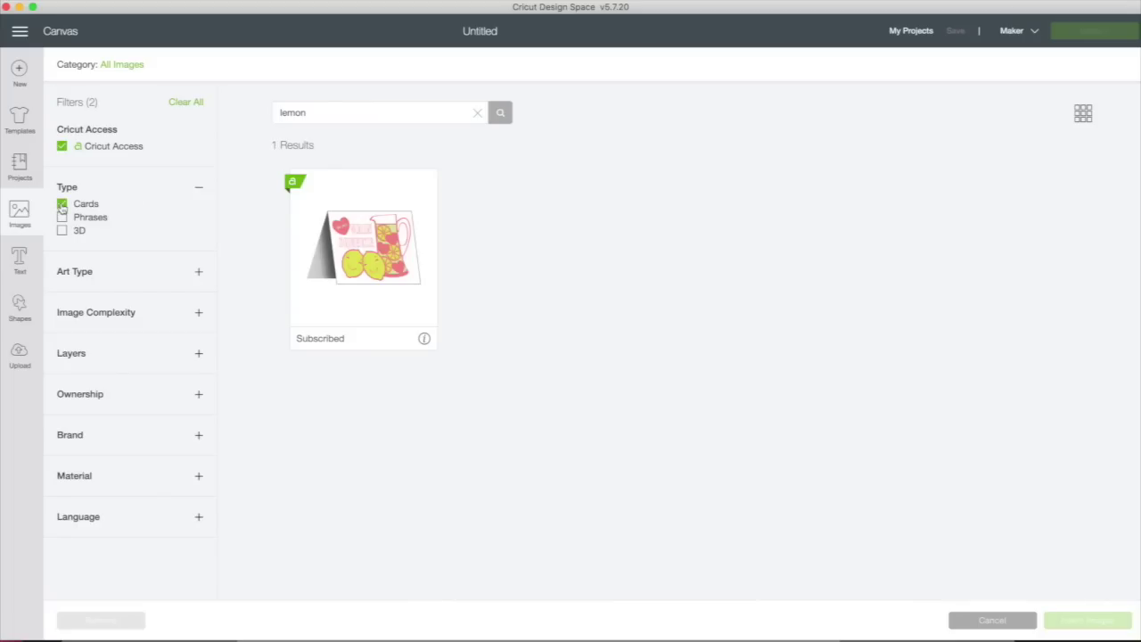
{"action": "left_click", "coordinate": [63, 204]}
{"action": "left_click", "coordinate": [62, 217]}
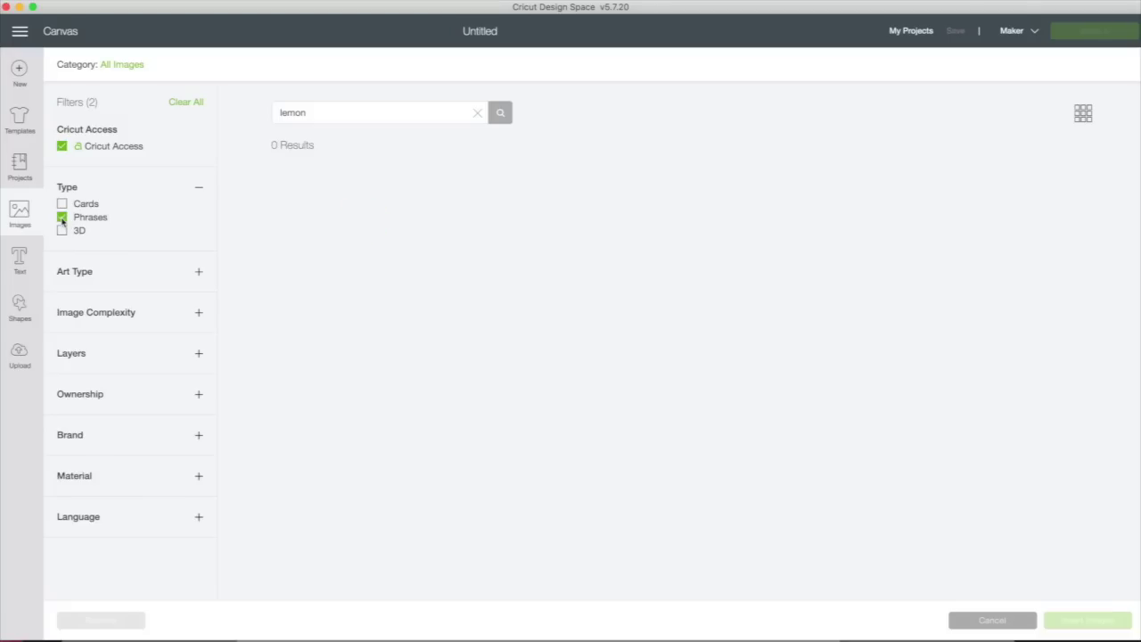
{"action": "left_click", "coordinate": [62, 218]}
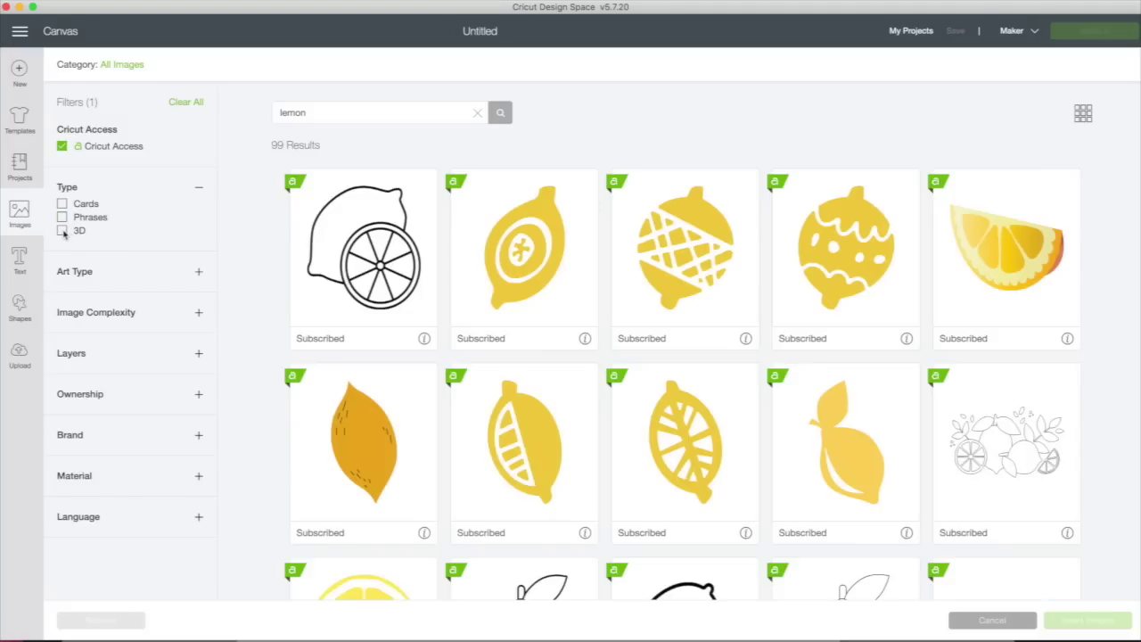
{"action": "left_click", "coordinate": [63, 230]}
{"action": "left_click", "coordinate": [63, 231]}
Toggle the Type filter section open and closed, leaving it collapsed.
{"action": "left_click", "coordinate": [199, 189]}
{"action": "left_click", "coordinate": [200, 189]}
{"action": "left_click", "coordinate": [200, 189]}
{"action": "left_click", "coordinate": [200, 190]}
{"action": "left_click", "coordinate": [199, 189]}
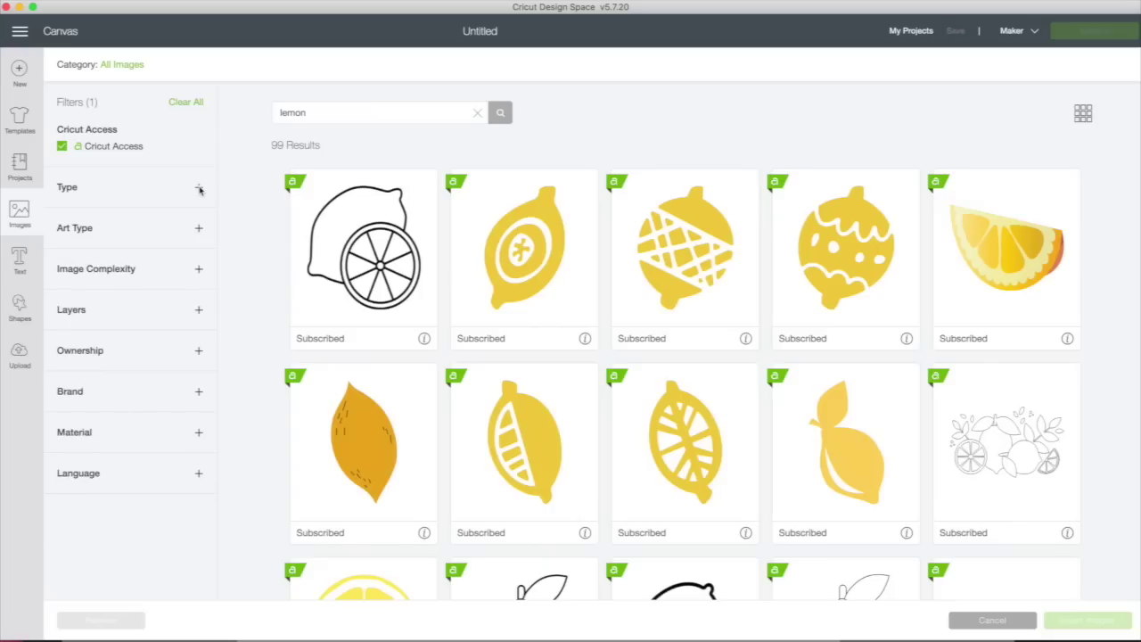
Expand Art Type, apply Draw to see its 4 lemon results, then clear it.
{"action": "left_click", "coordinate": [199, 228]}
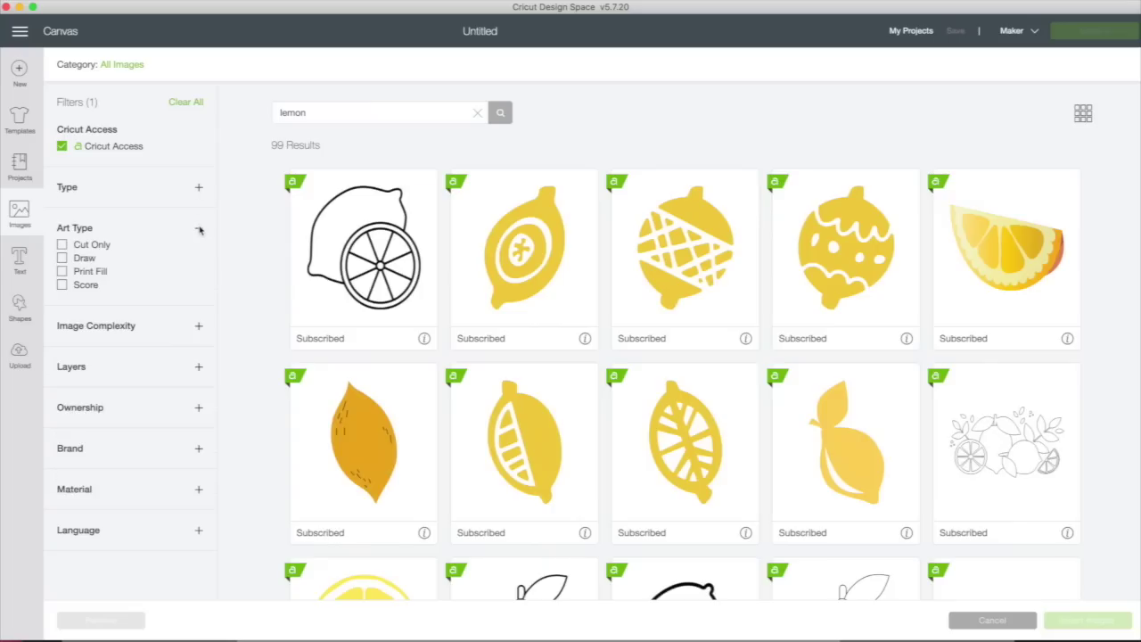
{"action": "left_click", "coordinate": [61, 259]}
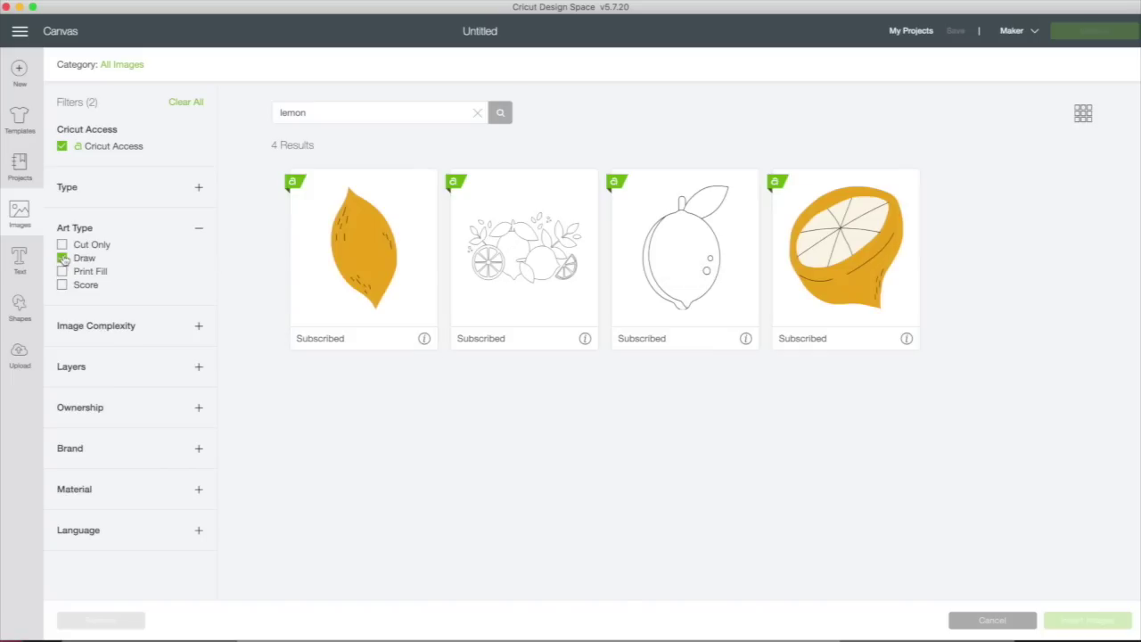
{"action": "left_click", "coordinate": [62, 259]}
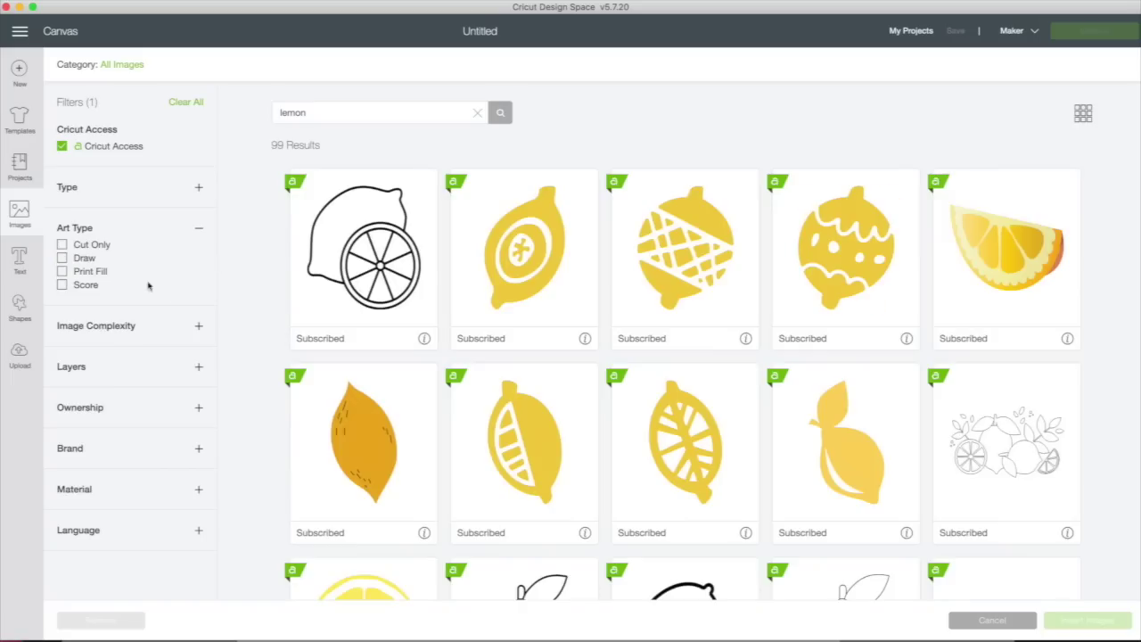
Collapse Art Type, try and clear the Simple, Moderate and Complex image complexity filters, then collapse Image Complexity.
{"action": "left_click", "coordinate": [199, 229]}
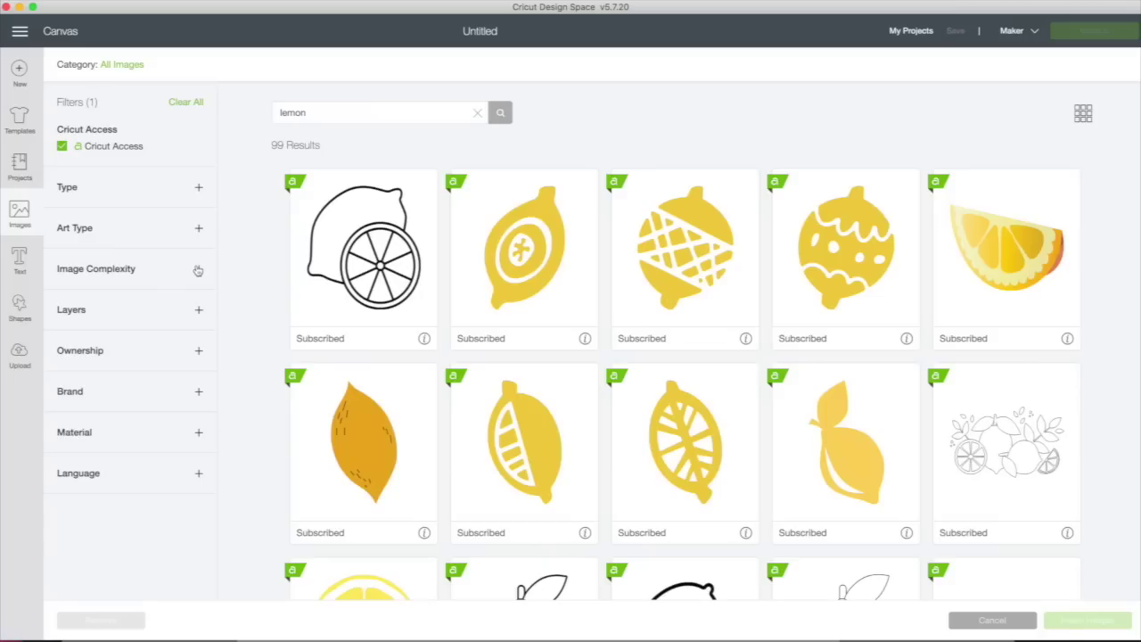
{"action": "left_click", "coordinate": [198, 270]}
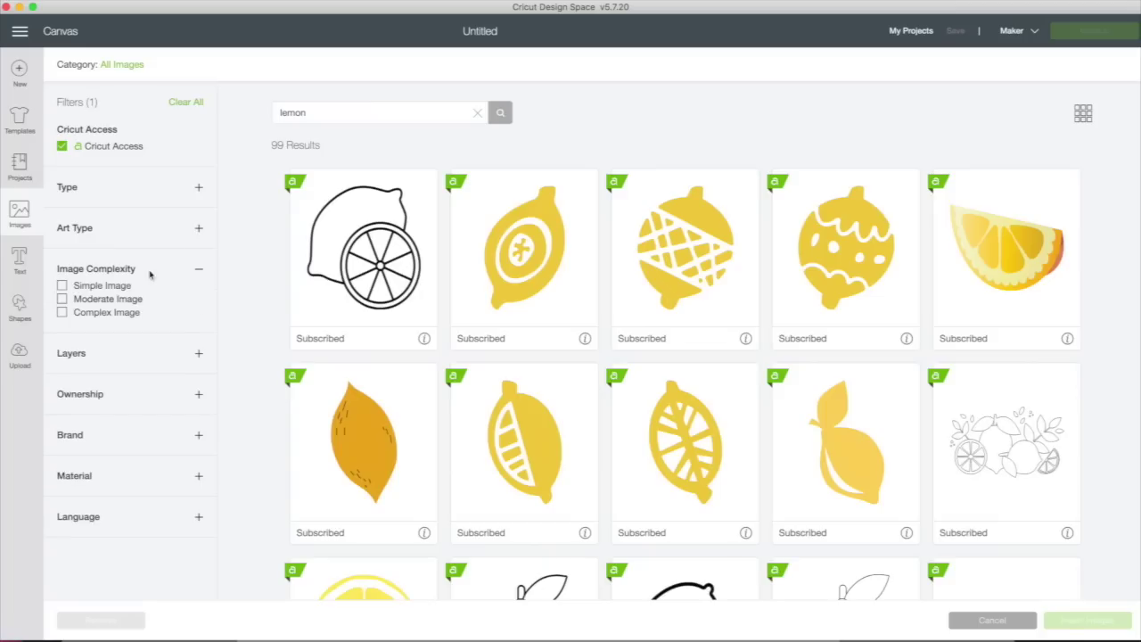
{"action": "left_click", "coordinate": [63, 286]}
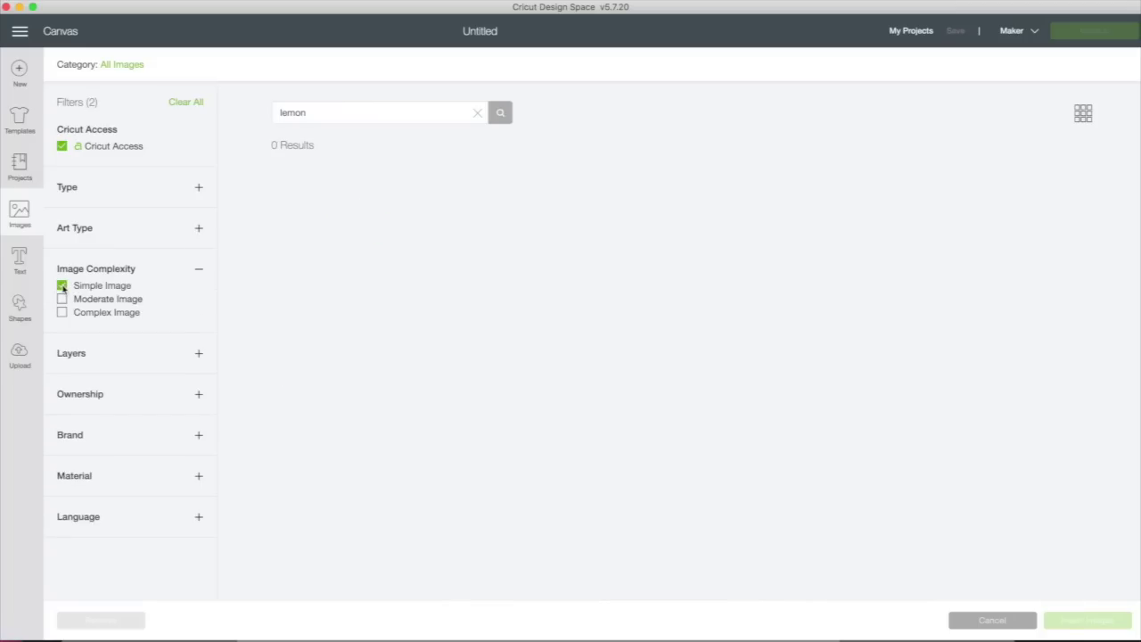
{"action": "left_click", "coordinate": [62, 287]}
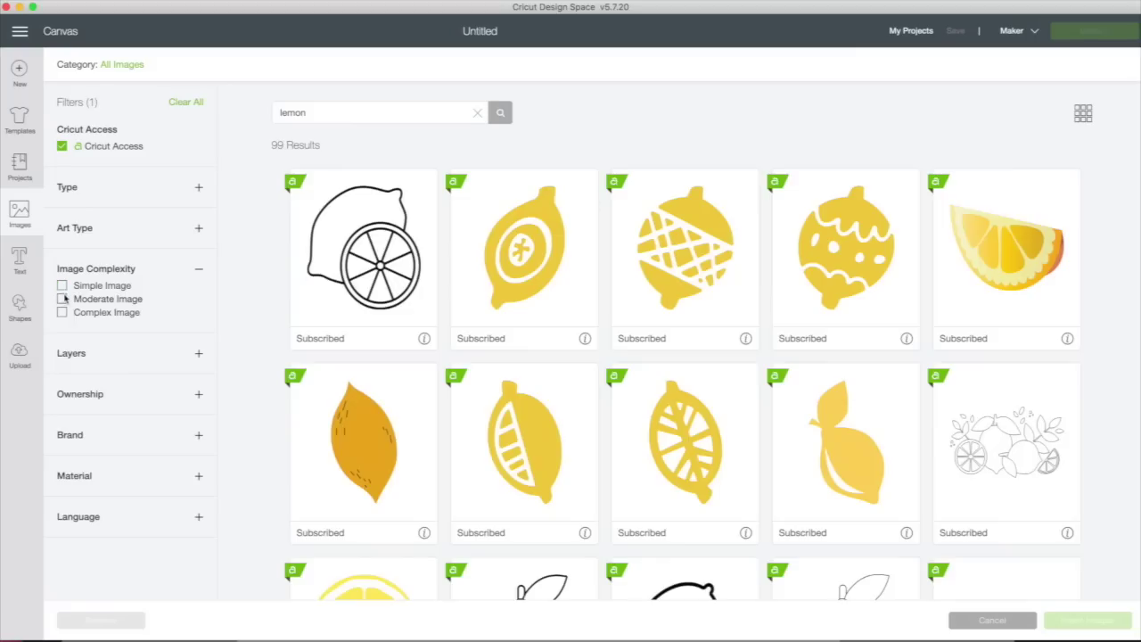
{"action": "left_click", "coordinate": [63, 300]}
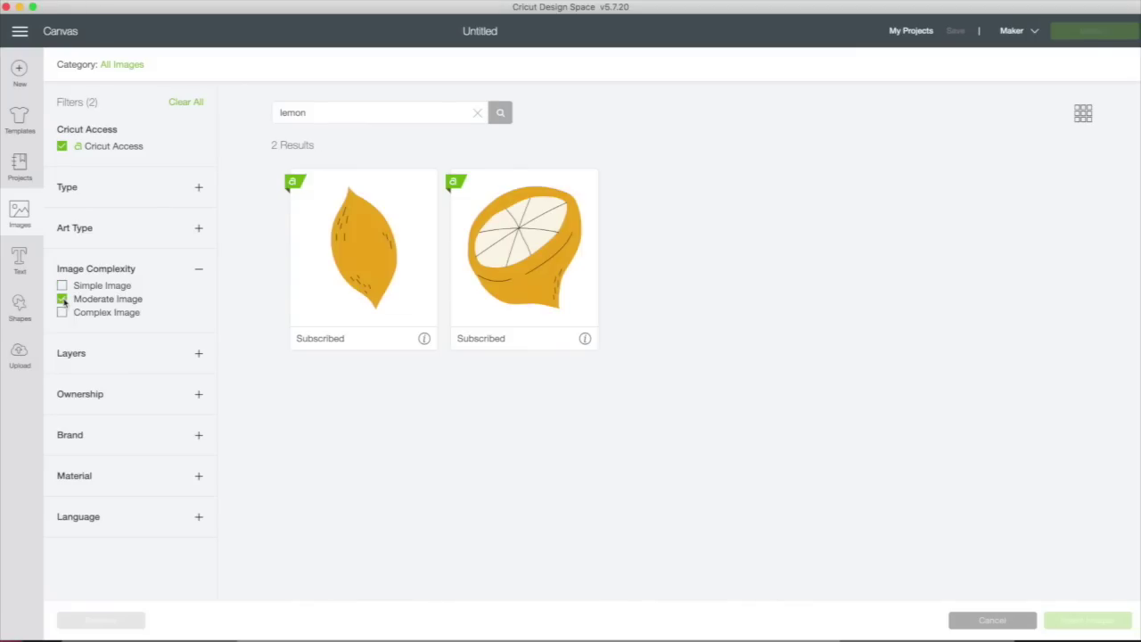
{"action": "left_click", "coordinate": [62, 300]}
{"action": "left_click", "coordinate": [63, 313]}
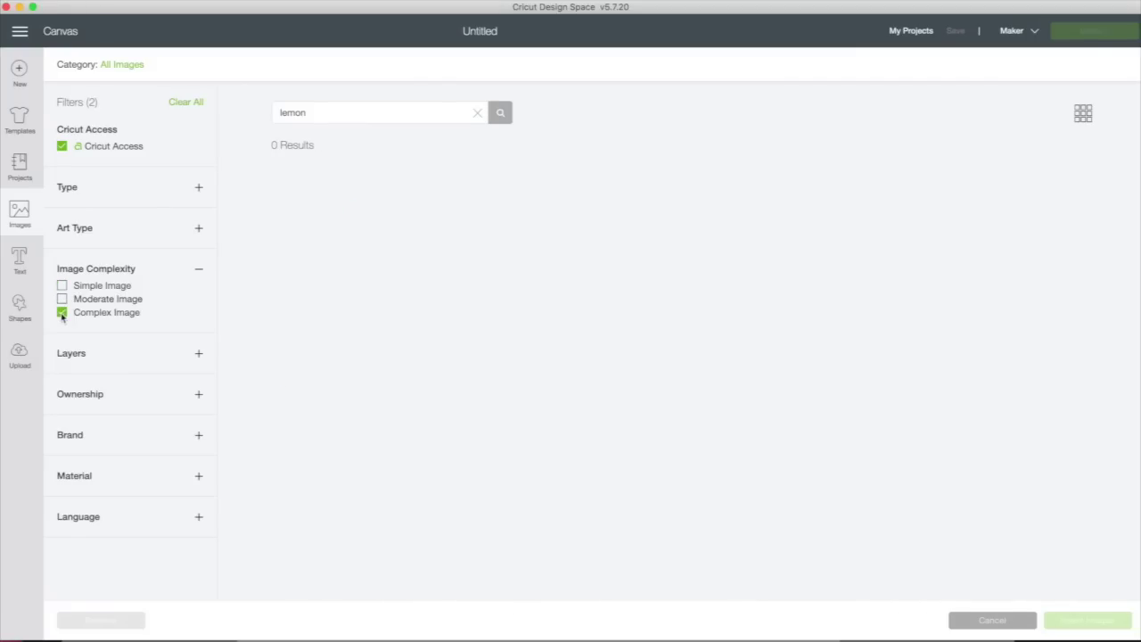
{"action": "left_click", "coordinate": [63, 313]}
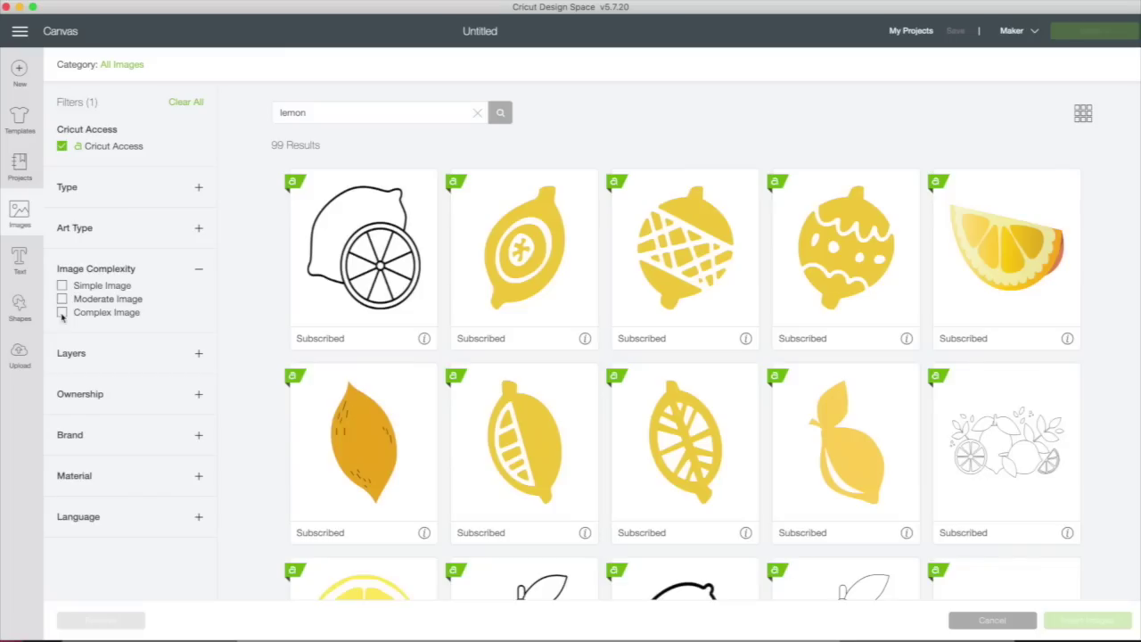
{"action": "left_click", "coordinate": [200, 275]}
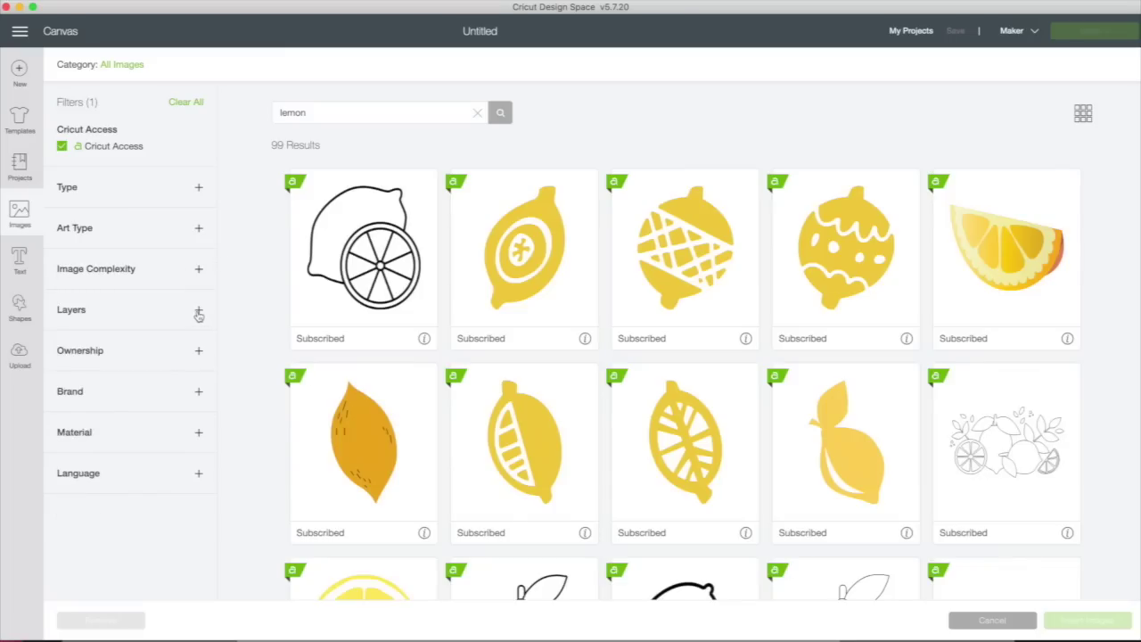
Try the Single and Multi layer filters, clear both, and collapse the Layers section.
{"action": "left_click", "coordinate": [199, 311]}
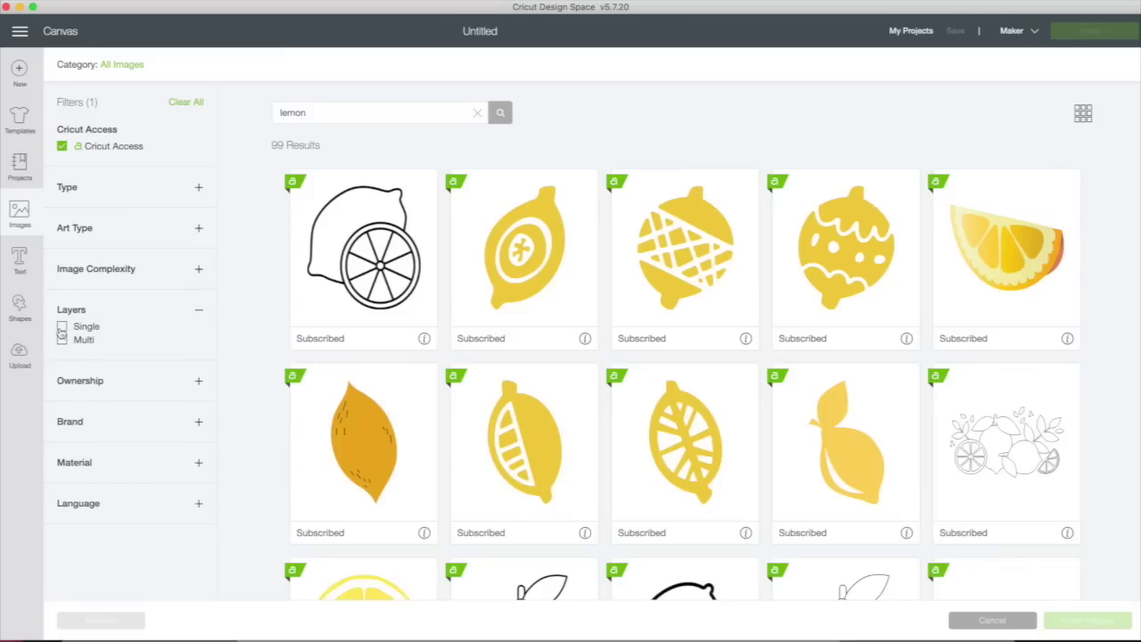
{"action": "left_click", "coordinate": [62, 327]}
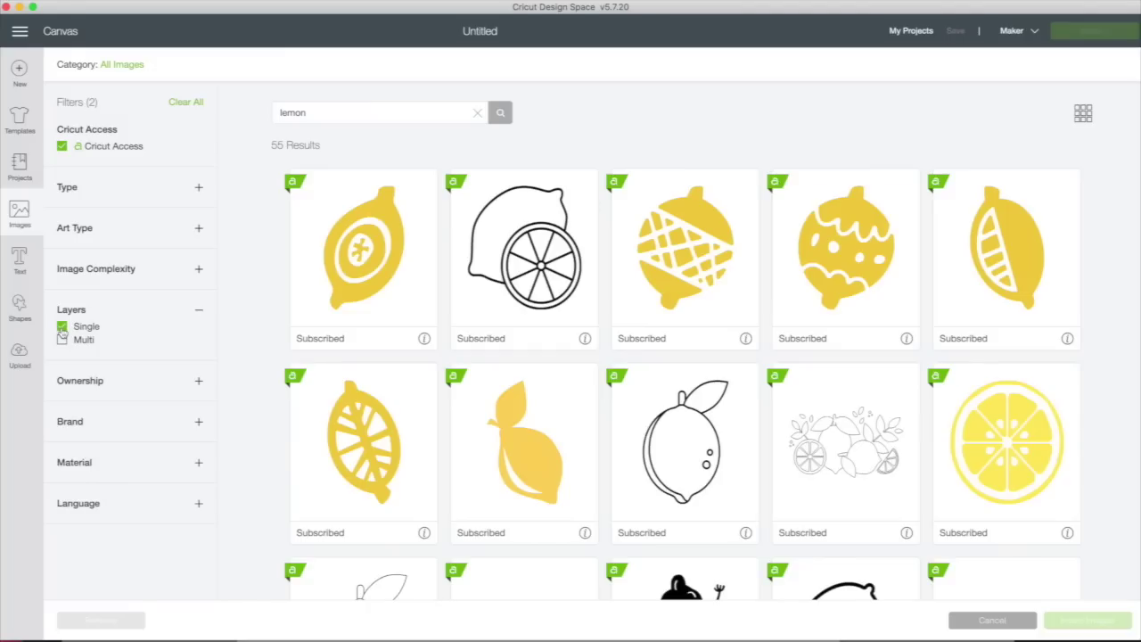
{"action": "left_click", "coordinate": [63, 328]}
{"action": "left_click", "coordinate": [63, 340]}
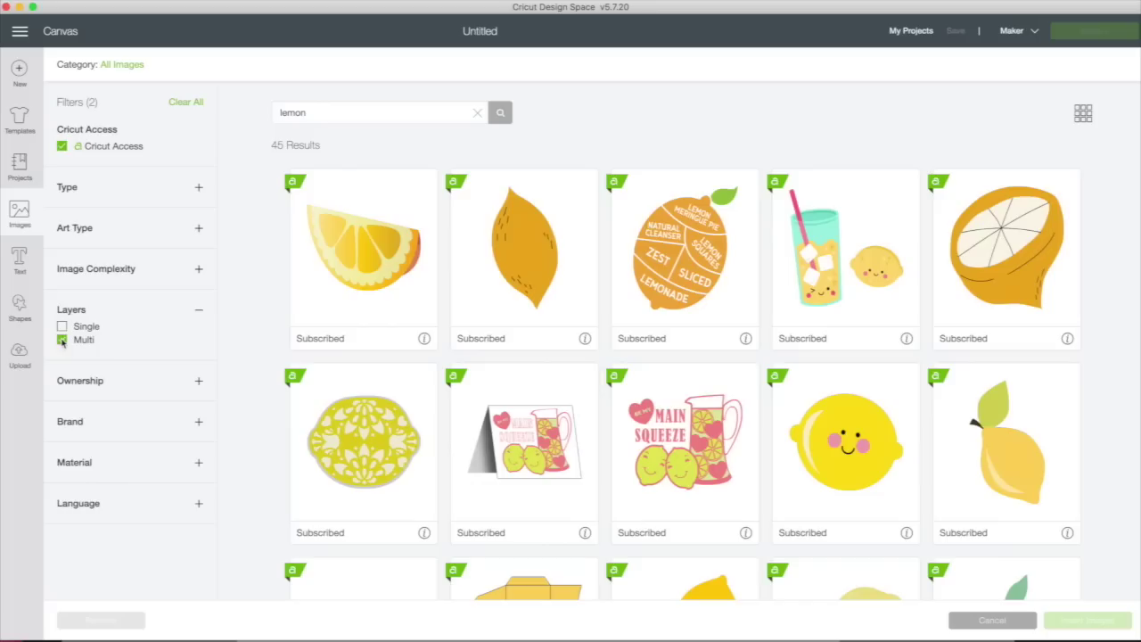
{"action": "left_click", "coordinate": [62, 340]}
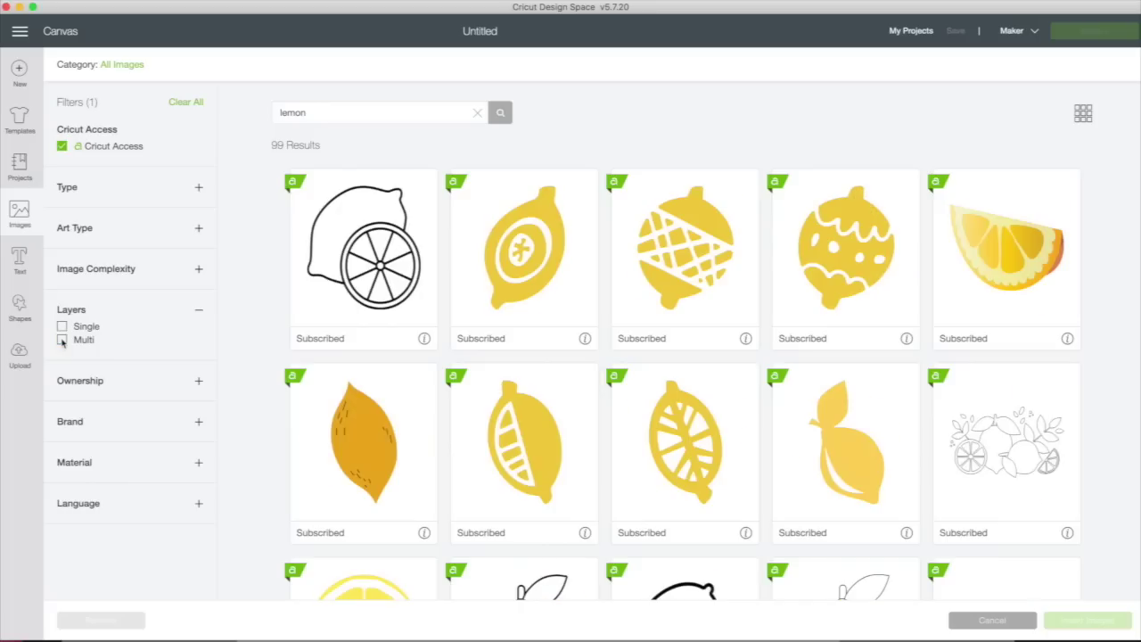
{"action": "left_click", "coordinate": [199, 309]}
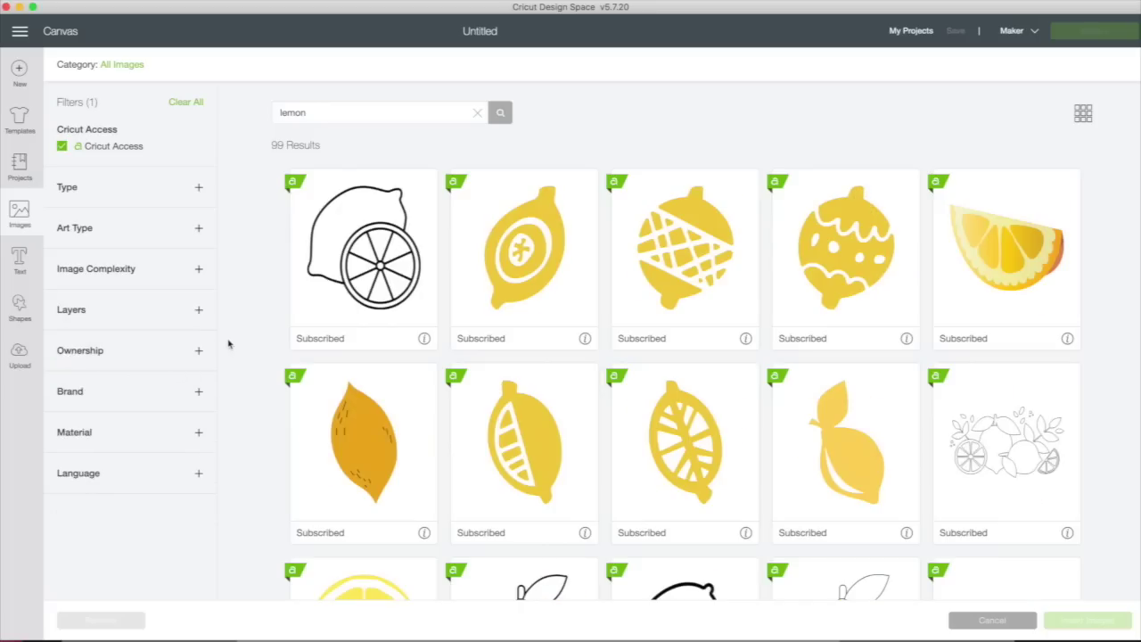
{"action": "left_click", "coordinate": [199, 352]}
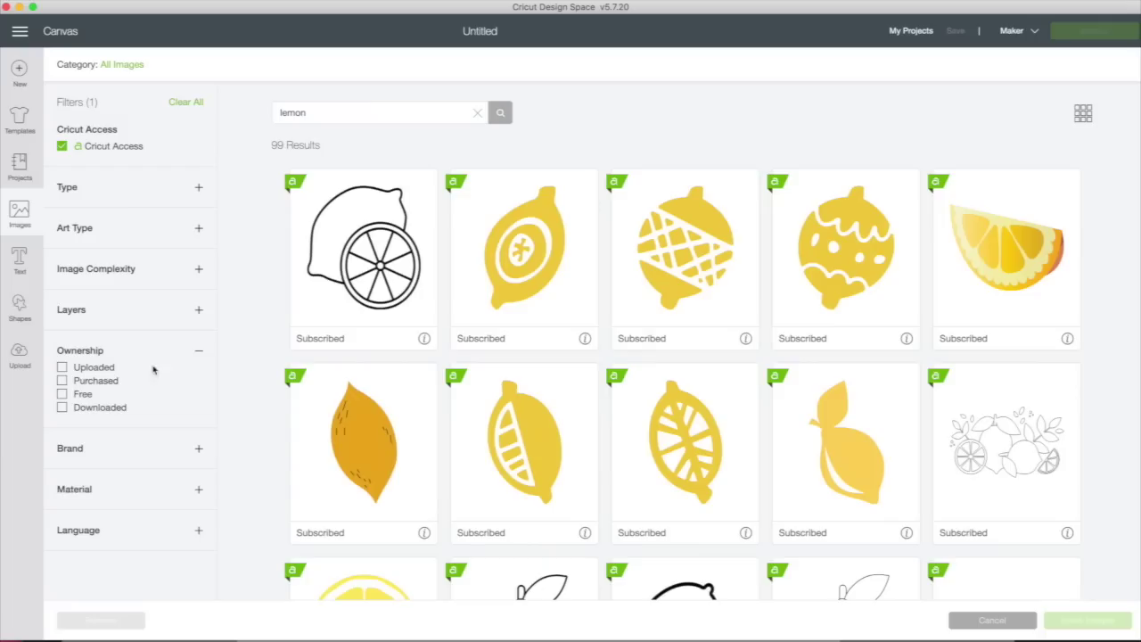
{"action": "left_click", "coordinate": [62, 380]}
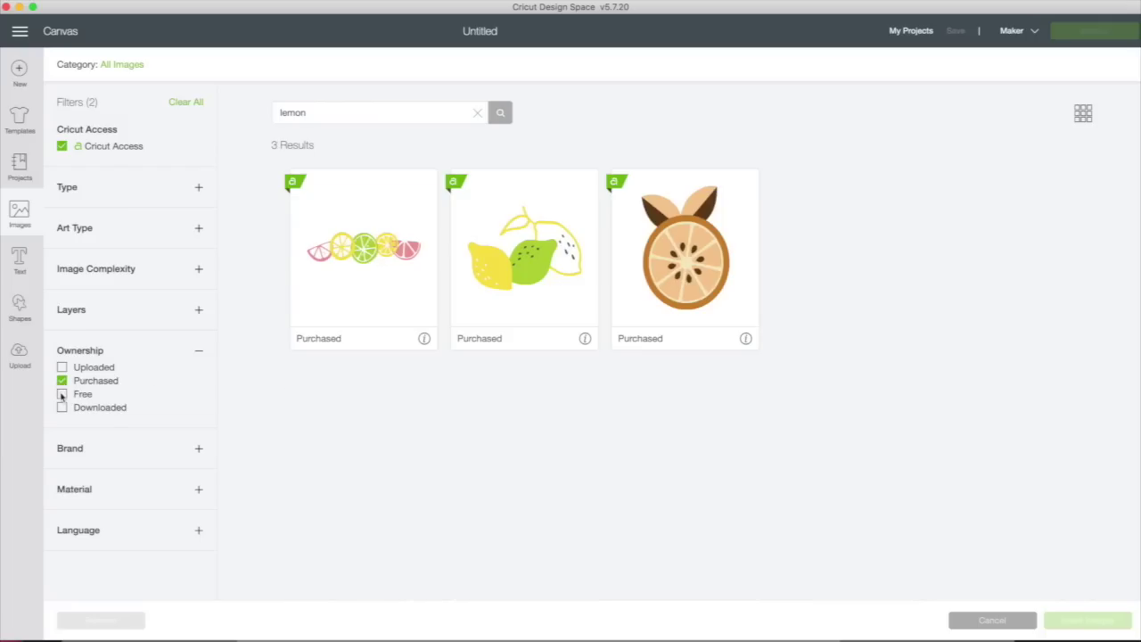
{"action": "left_click", "coordinate": [61, 394]}
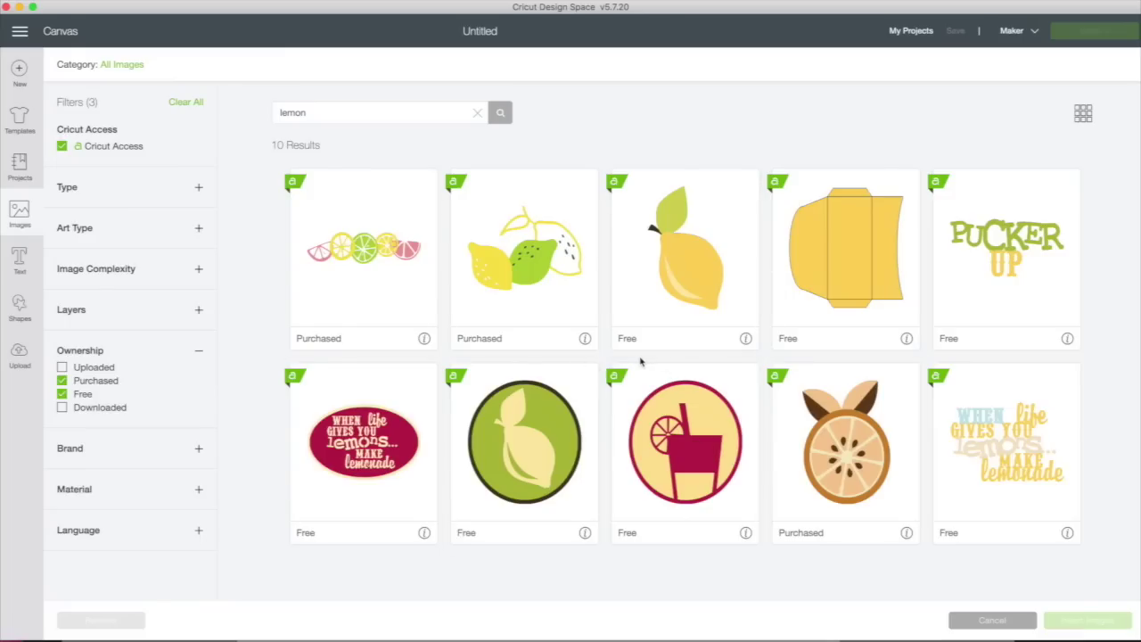
{"action": "left_click", "coordinate": [63, 381]}
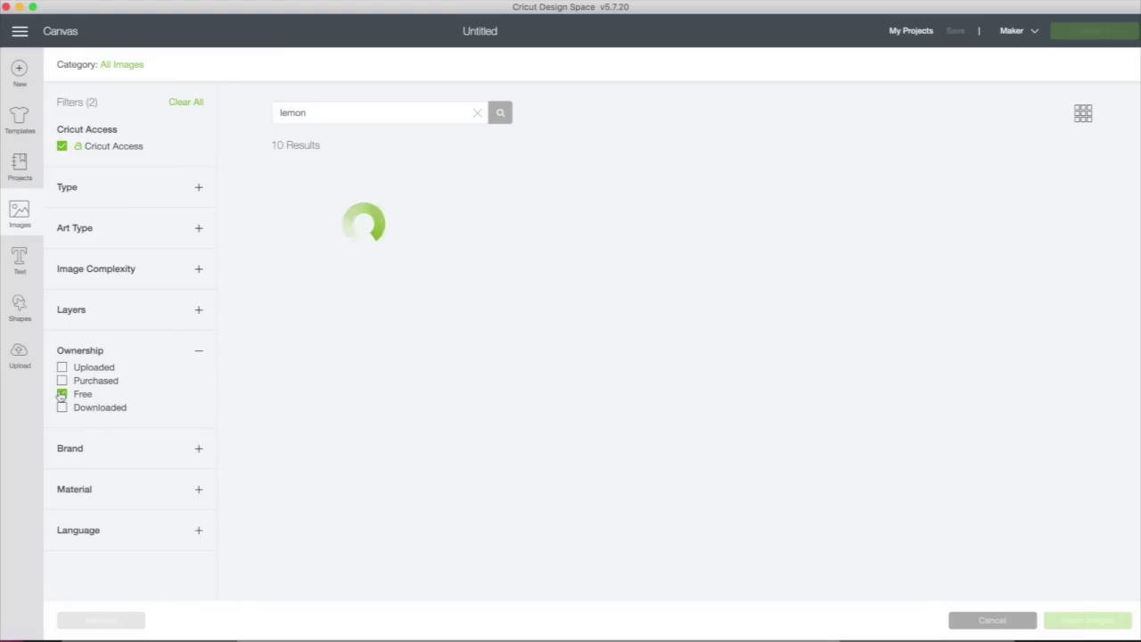
{"action": "left_click", "coordinate": [61, 394]}
{"action": "left_click", "coordinate": [62, 367]}
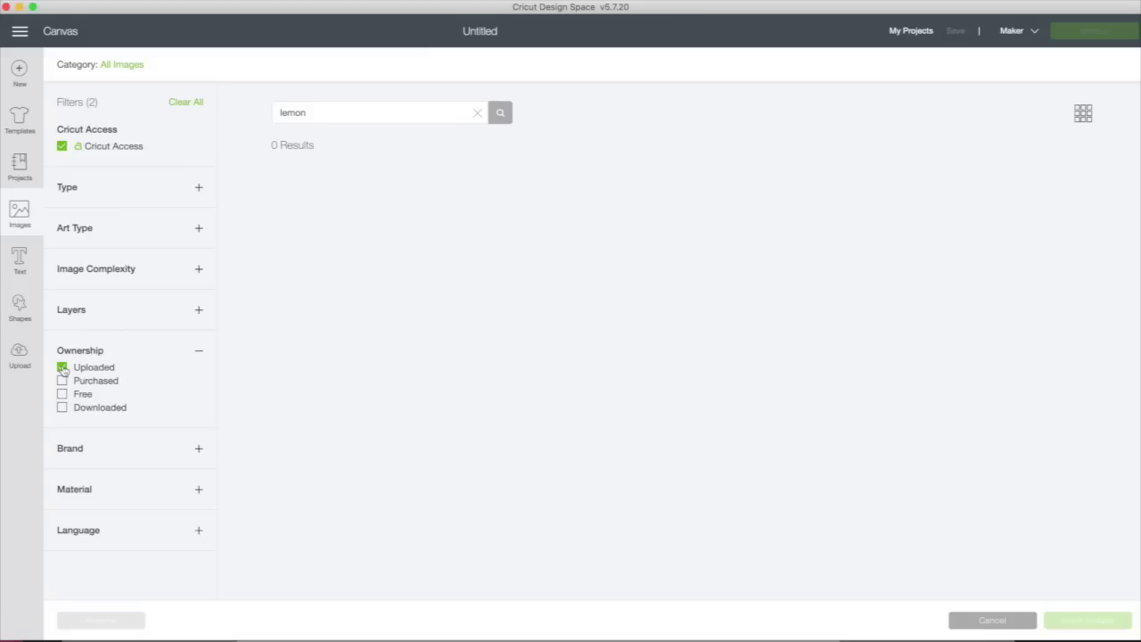
{"action": "left_click", "coordinate": [63, 369]}
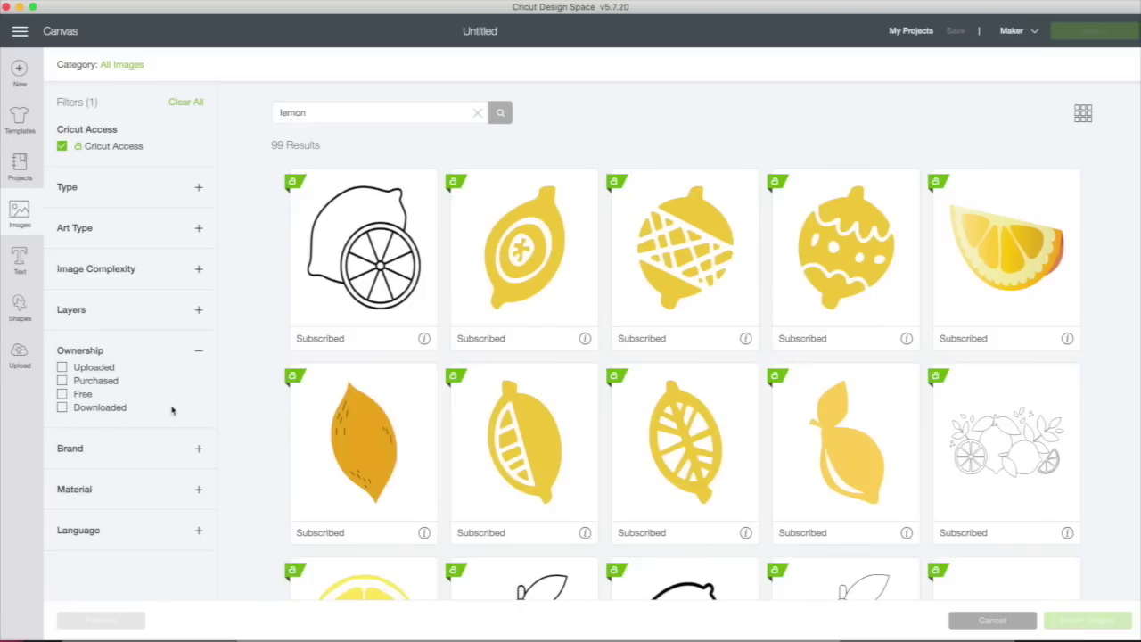
{"action": "left_click", "coordinate": [199, 351]}
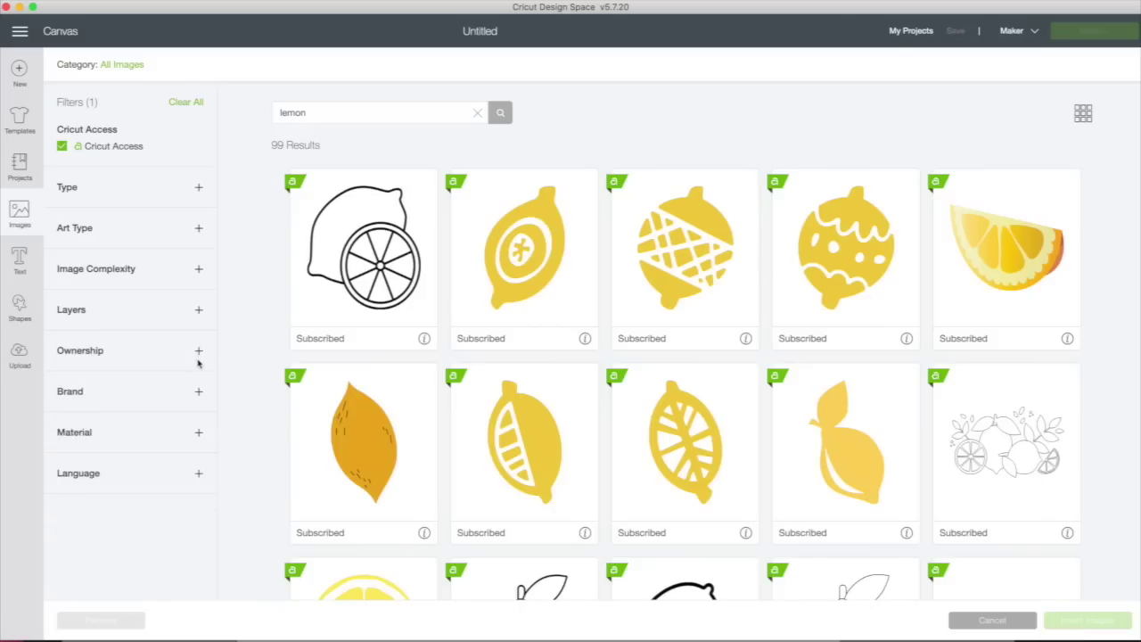
{"action": "left_click", "coordinate": [199, 392]}
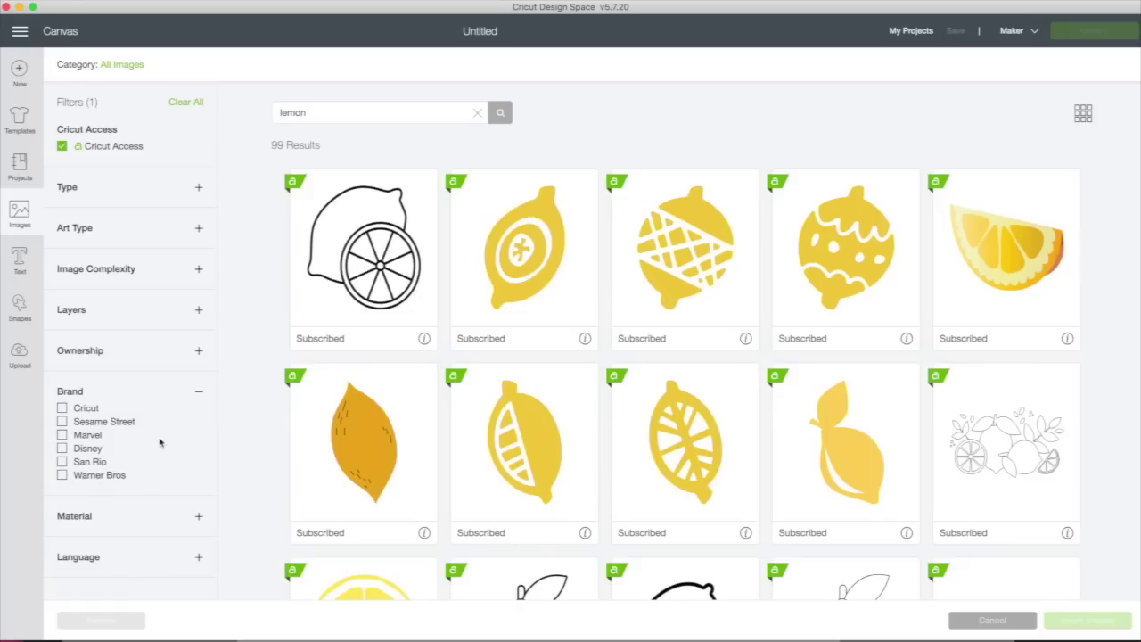
{"action": "left_click", "coordinate": [199, 392]}
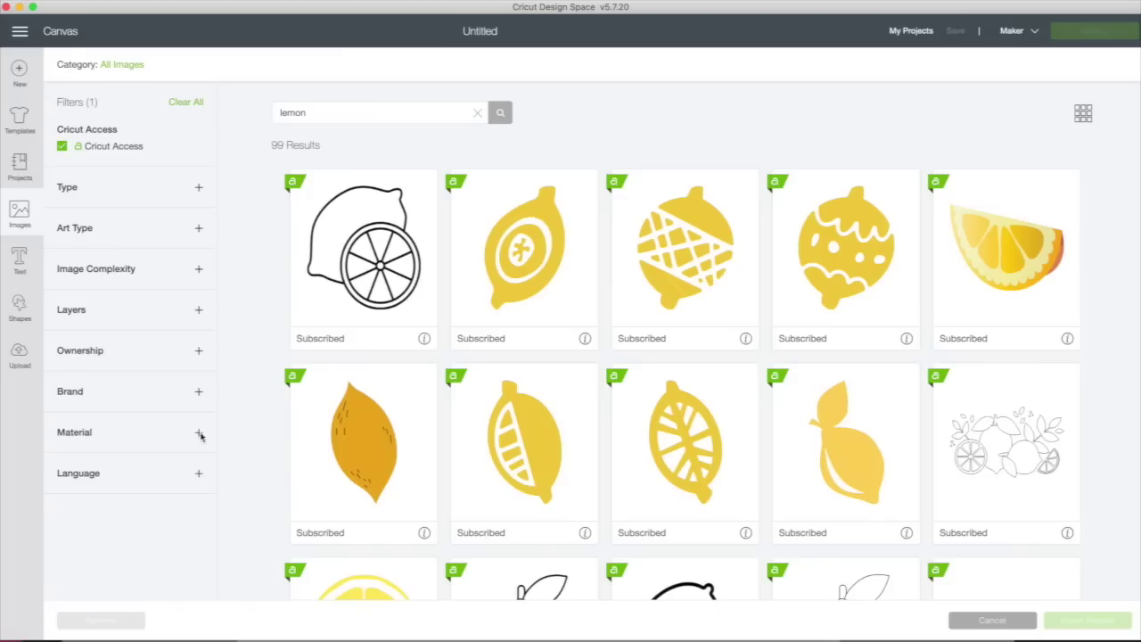
{"action": "left_click", "coordinate": [199, 434]}
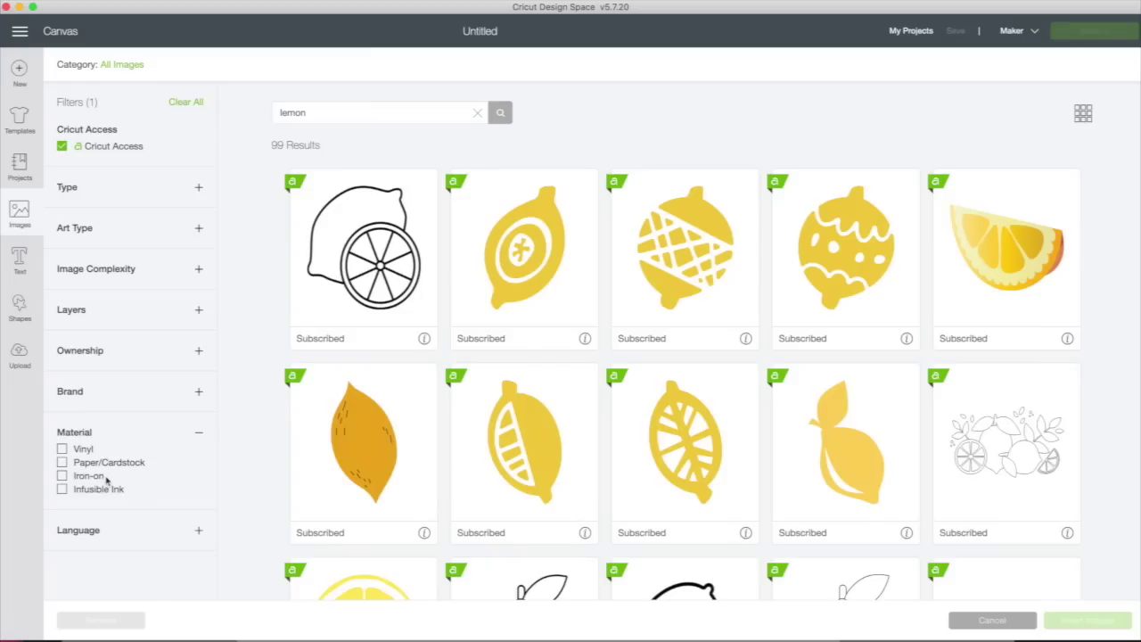
{"action": "left_click", "coordinate": [199, 433]}
{"action": "left_click", "coordinate": [201, 476]}
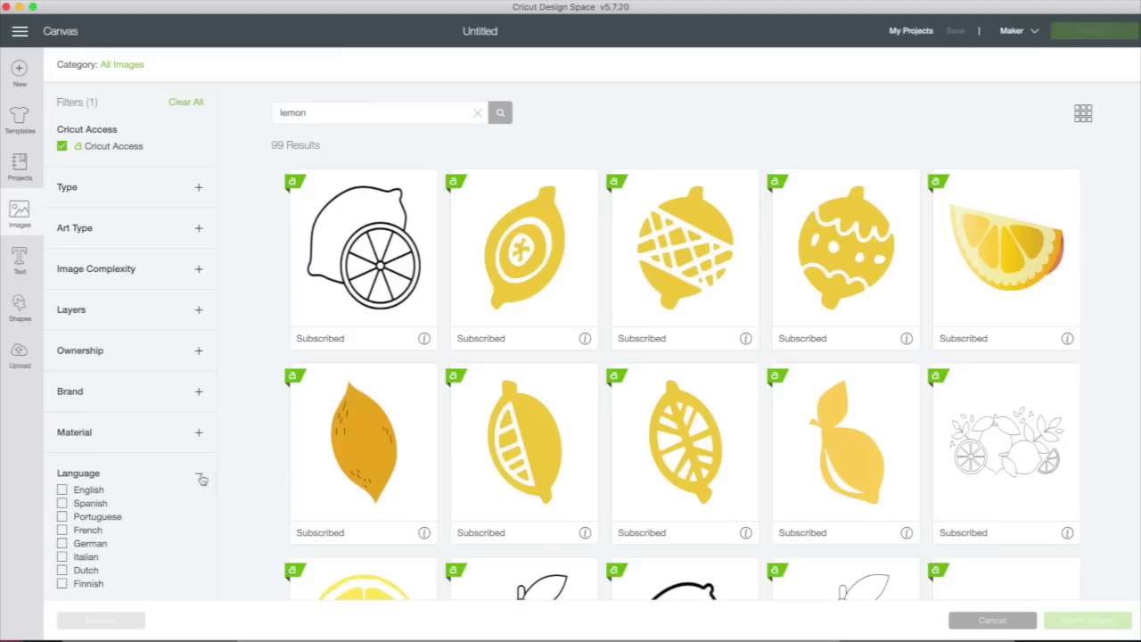
{"action": "left_click", "coordinate": [200, 478]}
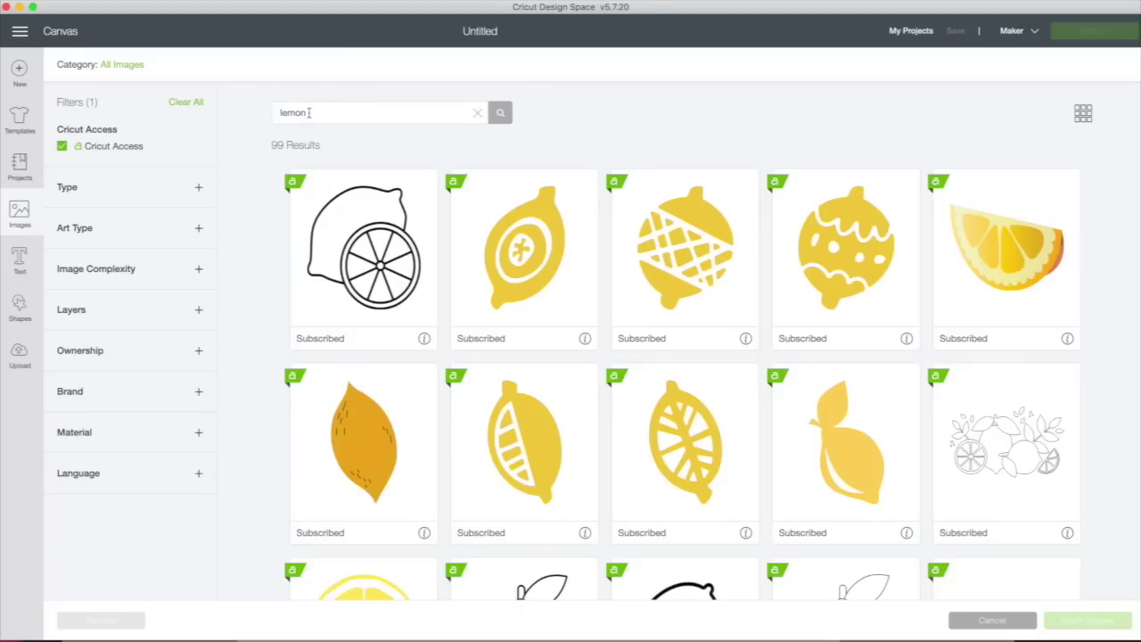
{"action": "left_click_drag", "start_coordinate": [311, 114], "coordinate": [255, 113]}
Clear the lemon search, switch to the Featured category and browse its 120 images.
{"action": "key", "text": "BackSpace"}
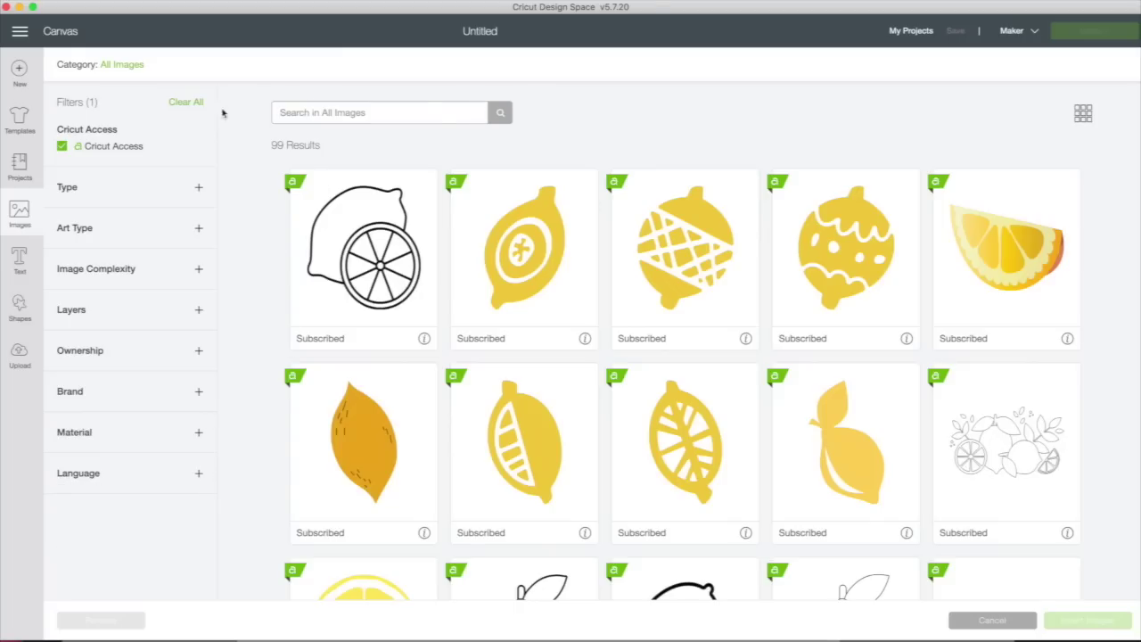
{"action": "left_click", "coordinate": [77, 68]}
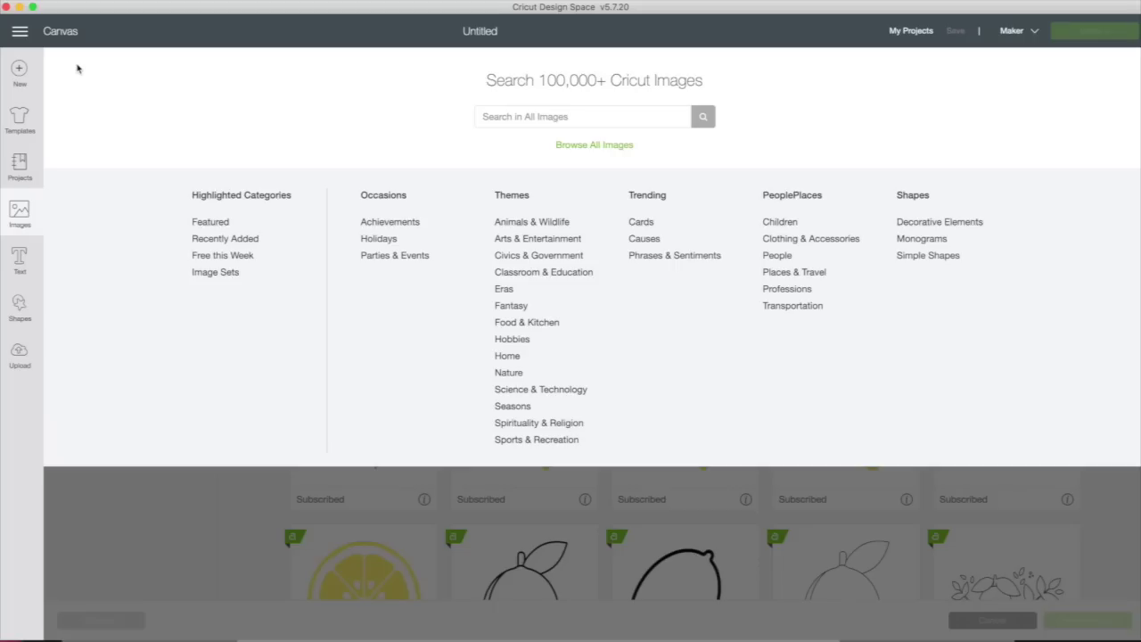
{"action": "left_click", "coordinate": [212, 226]}
{"action": "scroll", "coordinate": [586, 415], "scroll_direction": "down", "scroll_amount": 3}
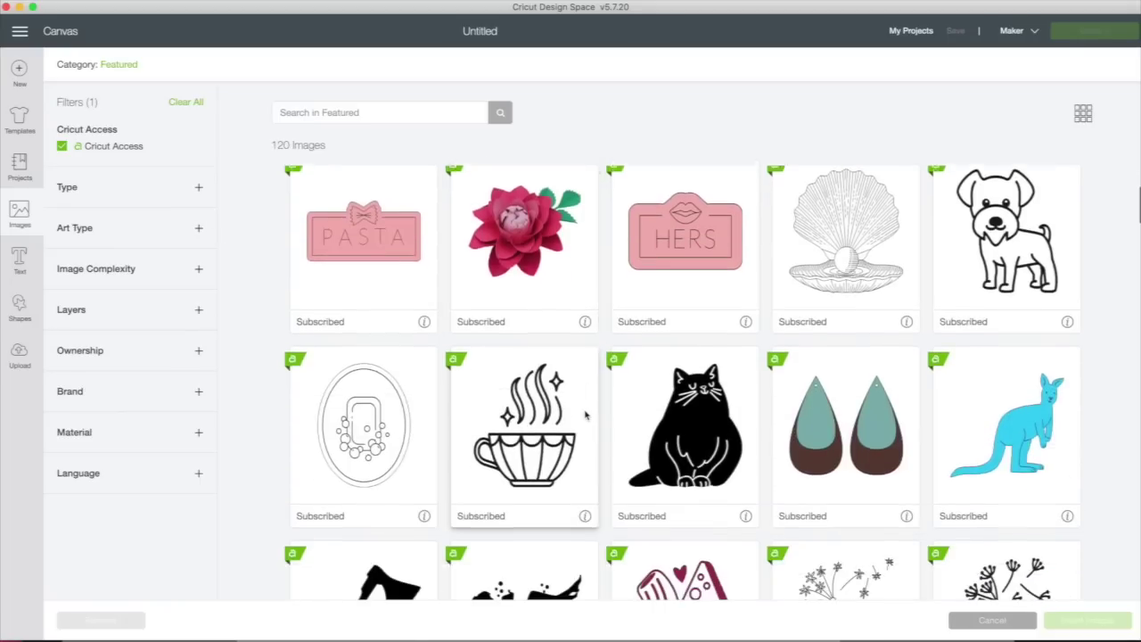
{"action": "scroll", "coordinate": [586, 415], "scroll_direction": "down", "scroll_amount": 15}
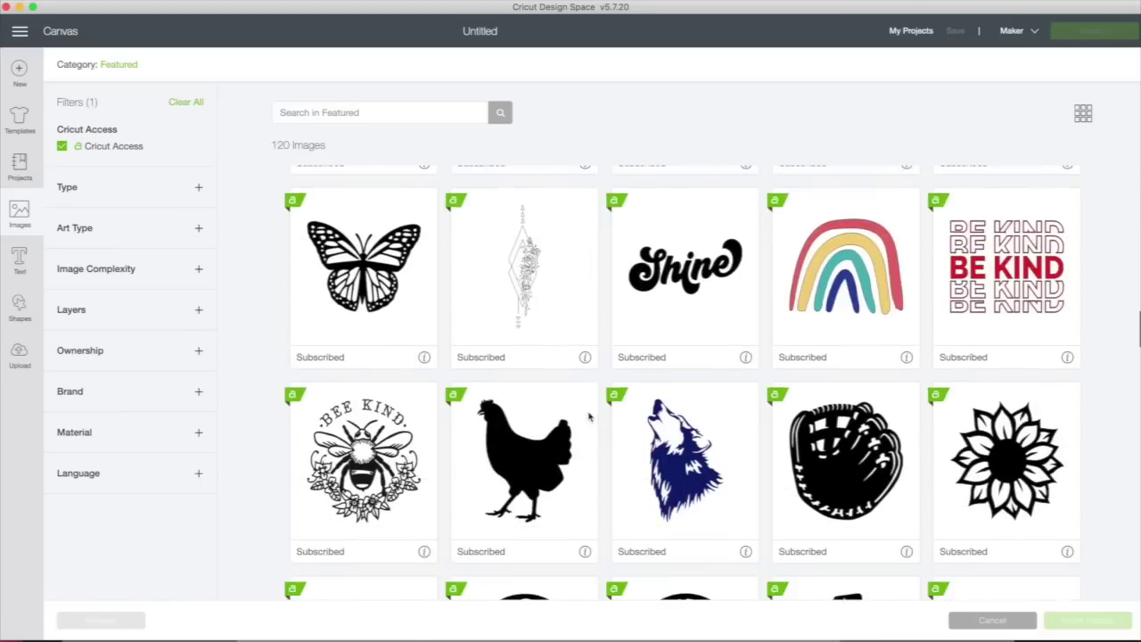
{"action": "scroll", "coordinate": [589, 415], "scroll_direction": "down", "scroll_amount": 1}
{"action": "scroll", "coordinate": [589, 415], "scroll_direction": "up", "scroll_amount": 2}
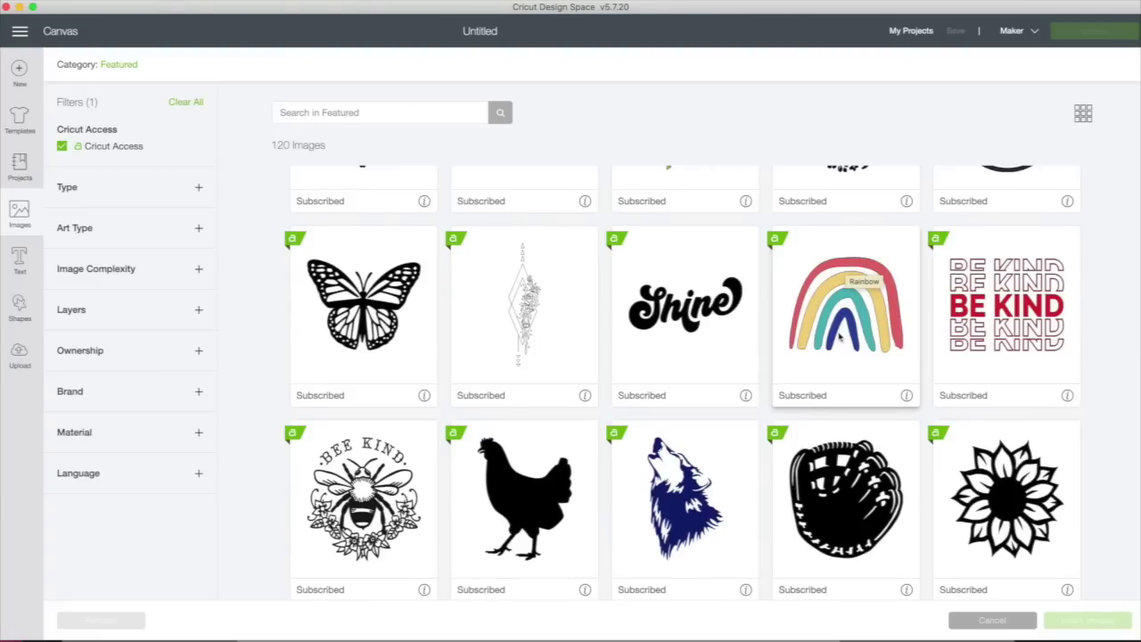
{"action": "scroll", "coordinate": [839, 336], "scroll_direction": "down", "scroll_amount": 5}
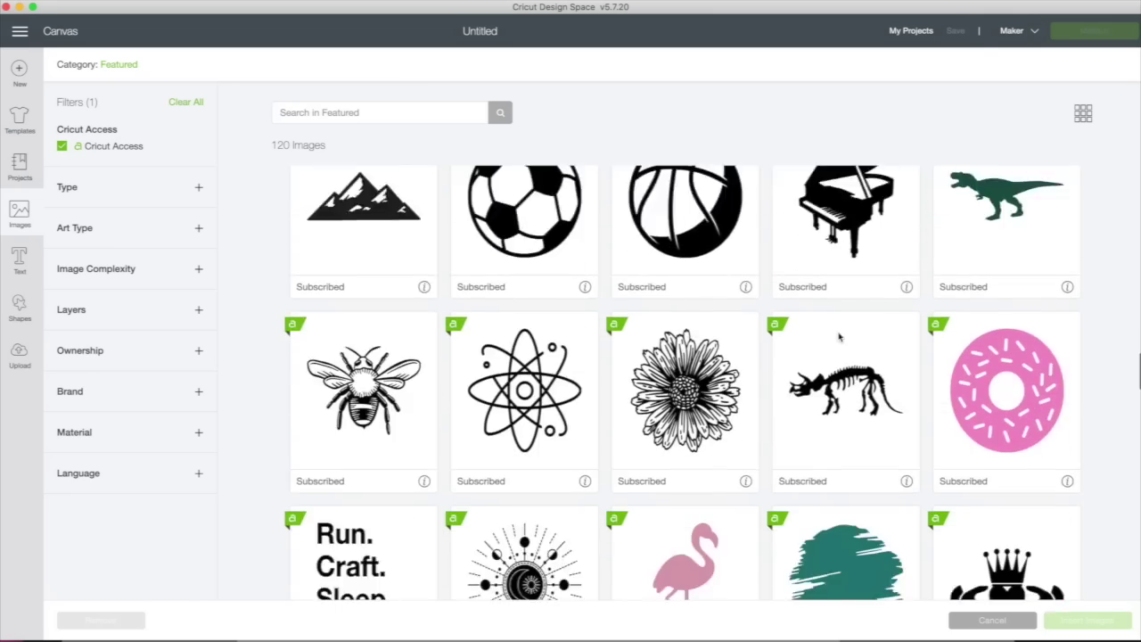
{"action": "scroll", "coordinate": [839, 336], "scroll_direction": "down", "scroll_amount": 10}
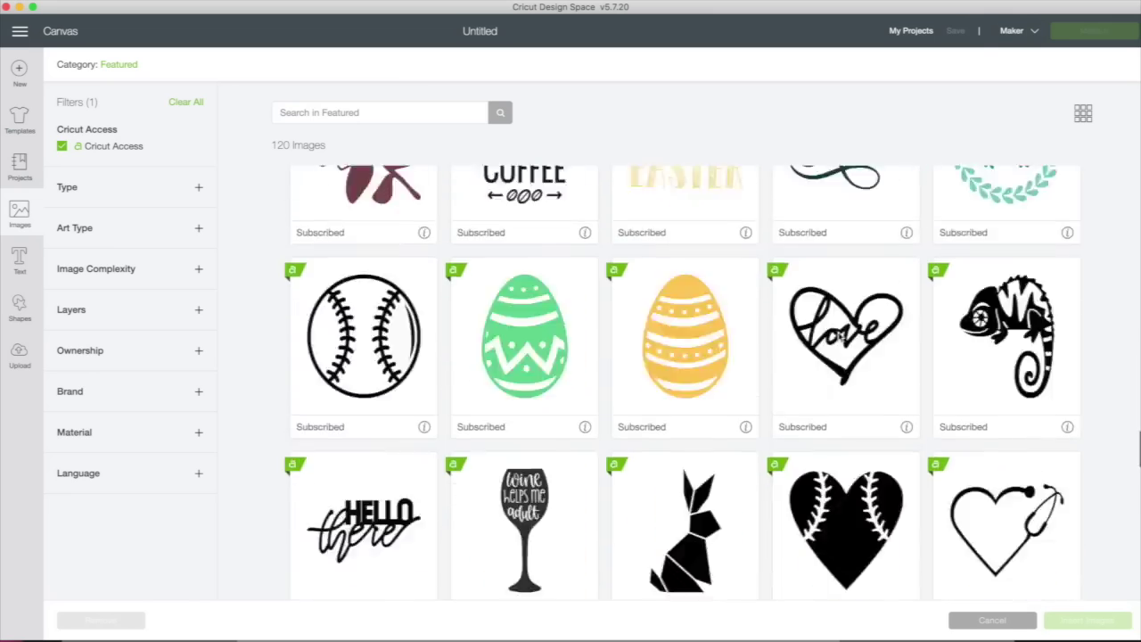
{"action": "scroll", "coordinate": [839, 336], "scroll_direction": "up", "scroll_amount": 12}
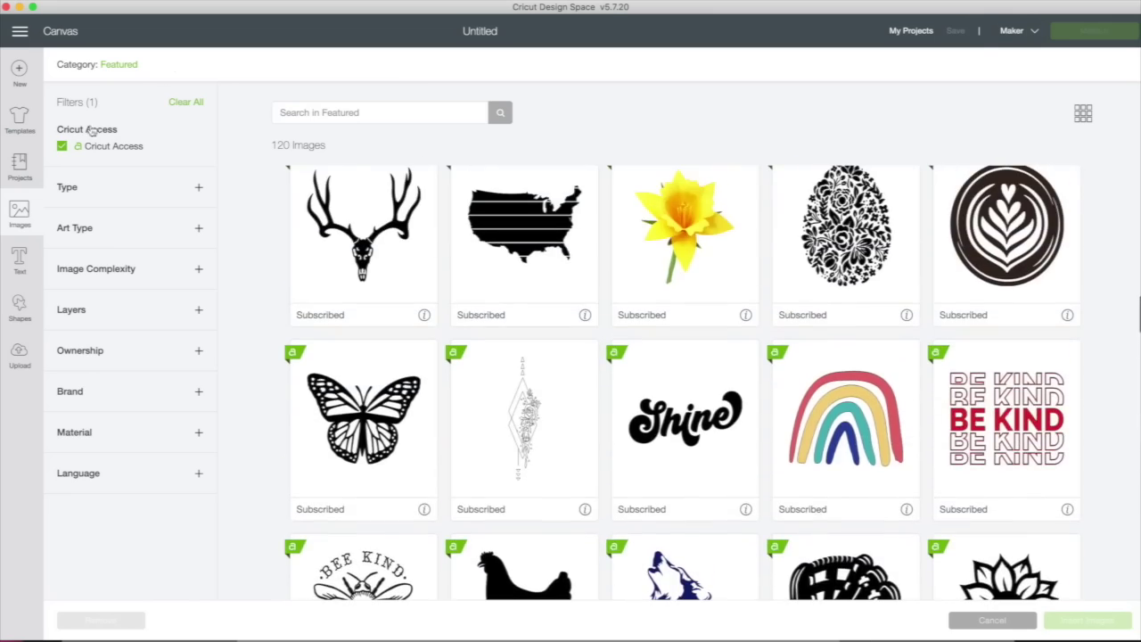
{"action": "left_click", "coordinate": [66, 65]}
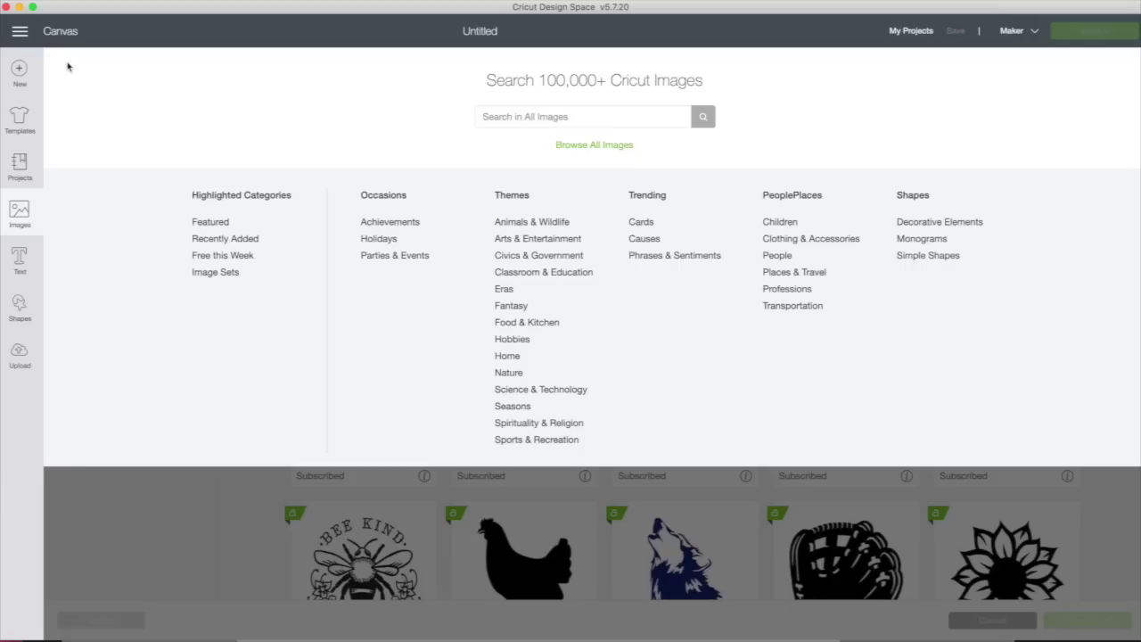
Switch to the Recently Added category and scroll through its 582 images.
{"action": "left_click", "coordinate": [229, 239]}
{"action": "scroll", "coordinate": [440, 239], "scroll_direction": "down", "scroll_amount": 3}
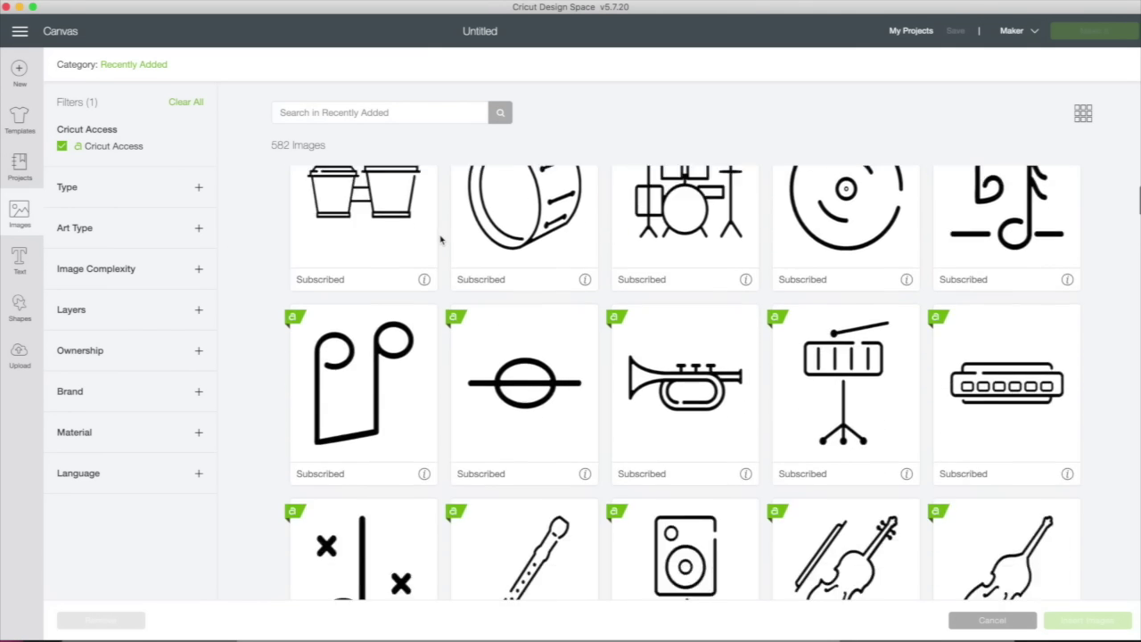
{"action": "scroll", "coordinate": [439, 239], "scroll_direction": "down", "scroll_amount": 20}
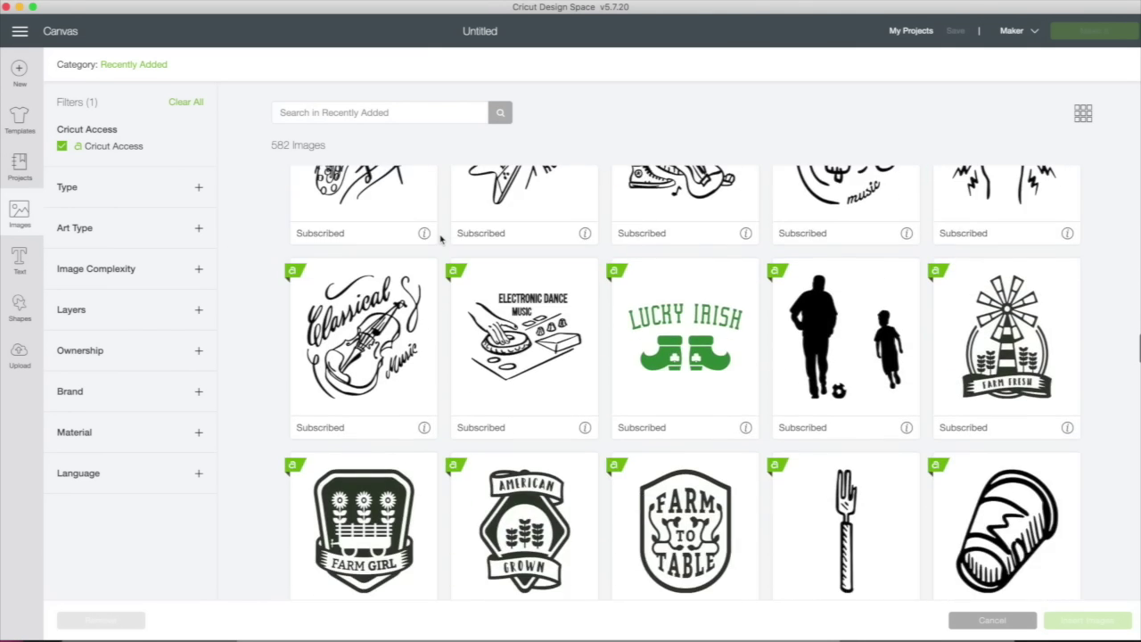
{"action": "scroll", "coordinate": [439, 239], "scroll_direction": "up", "scroll_amount": 2}
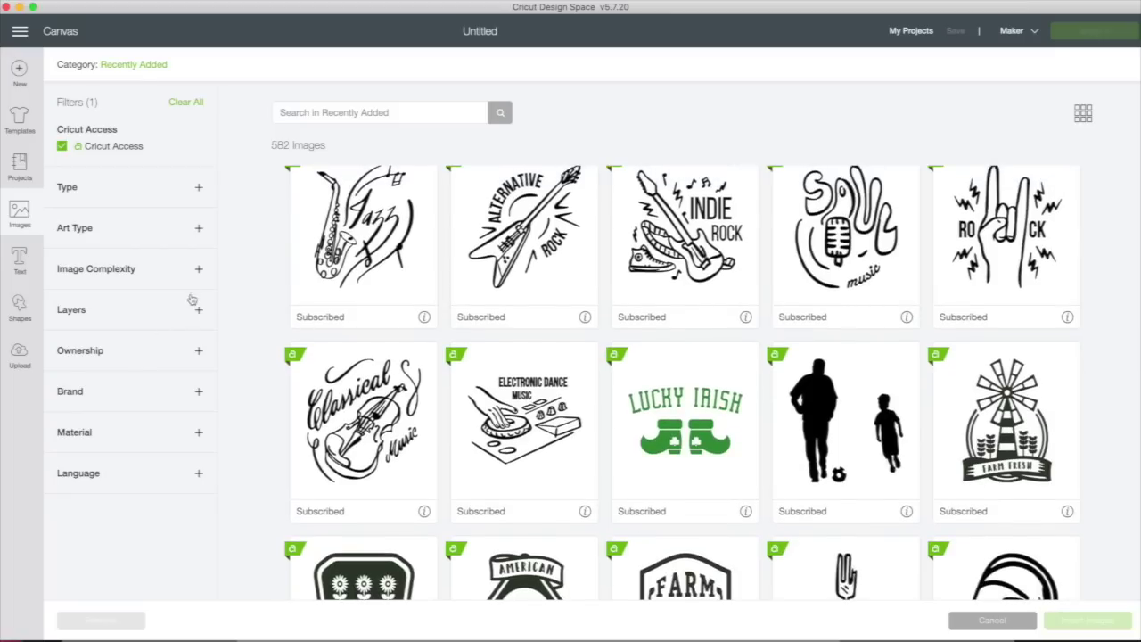
Filter Recently Added to Draw art type, scroll the 142 results, then remove the Draw filter.
{"action": "left_click", "coordinate": [197, 232]}
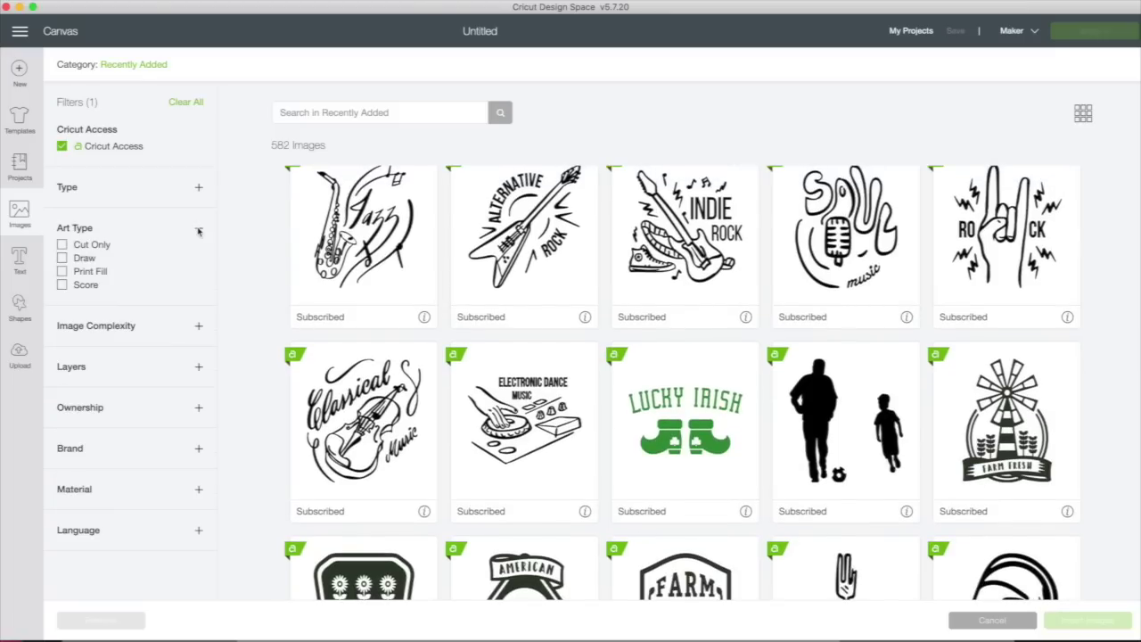
{"action": "left_click", "coordinate": [62, 258]}
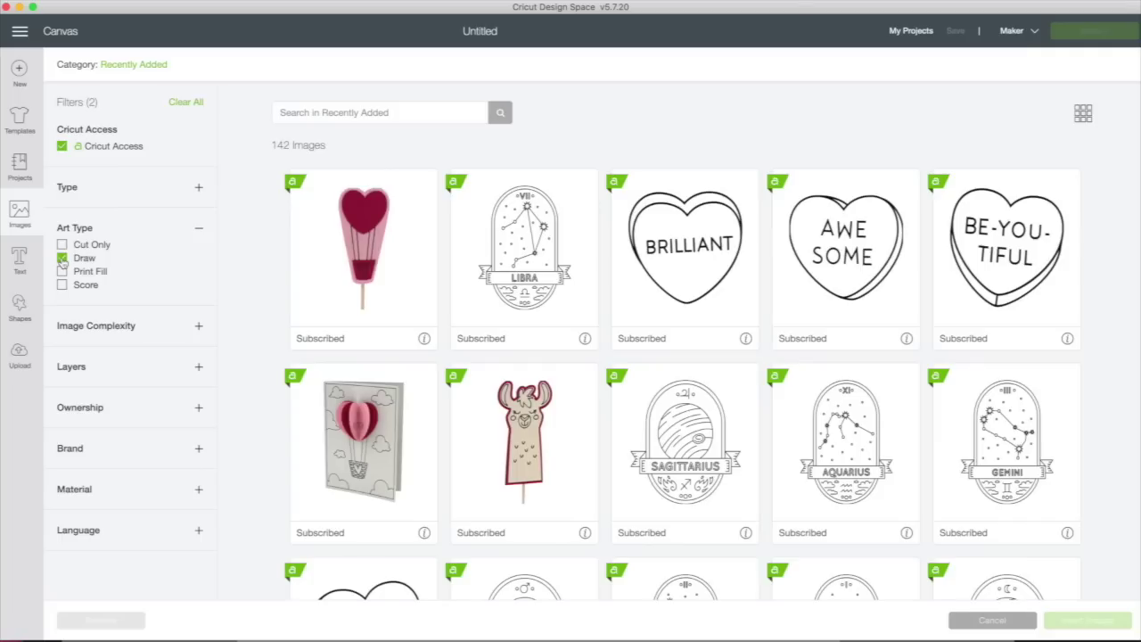
{"action": "scroll", "coordinate": [688, 454], "scroll_direction": "down", "scroll_amount": 10}
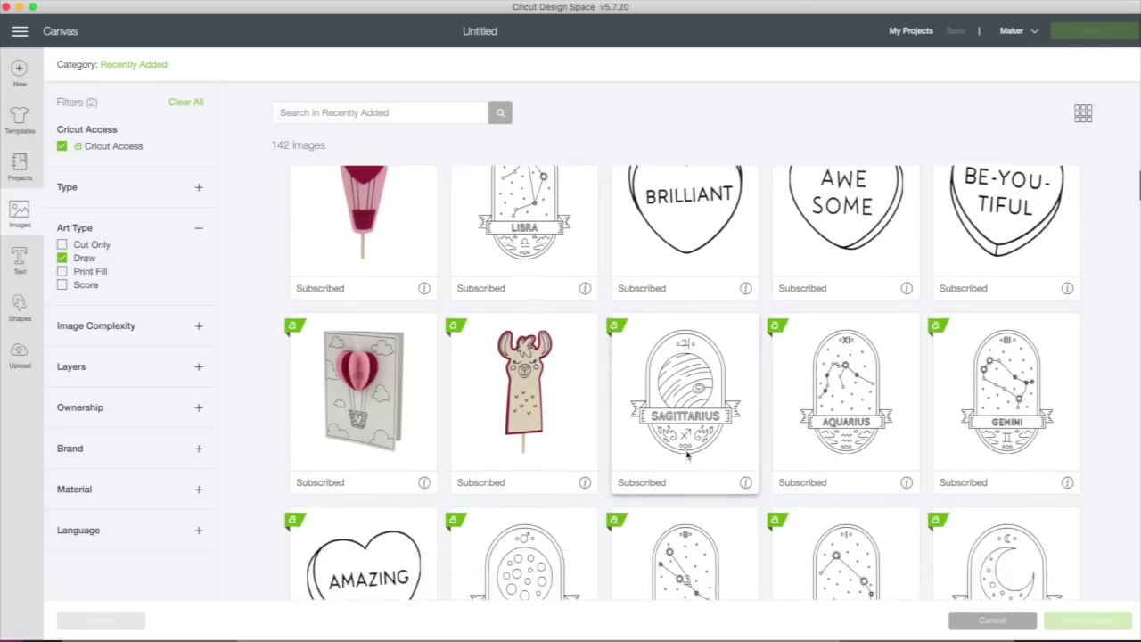
{"action": "scroll", "coordinate": [688, 455], "scroll_direction": "down", "scroll_amount": 20}
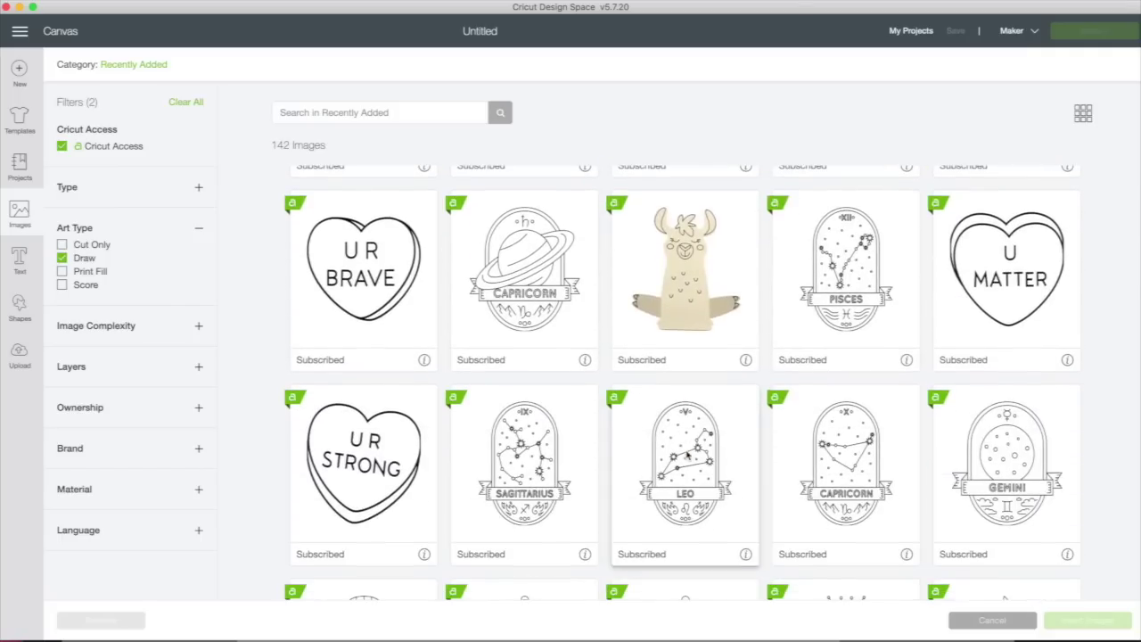
{"action": "scroll", "coordinate": [688, 454], "scroll_direction": "down", "scroll_amount": 10}
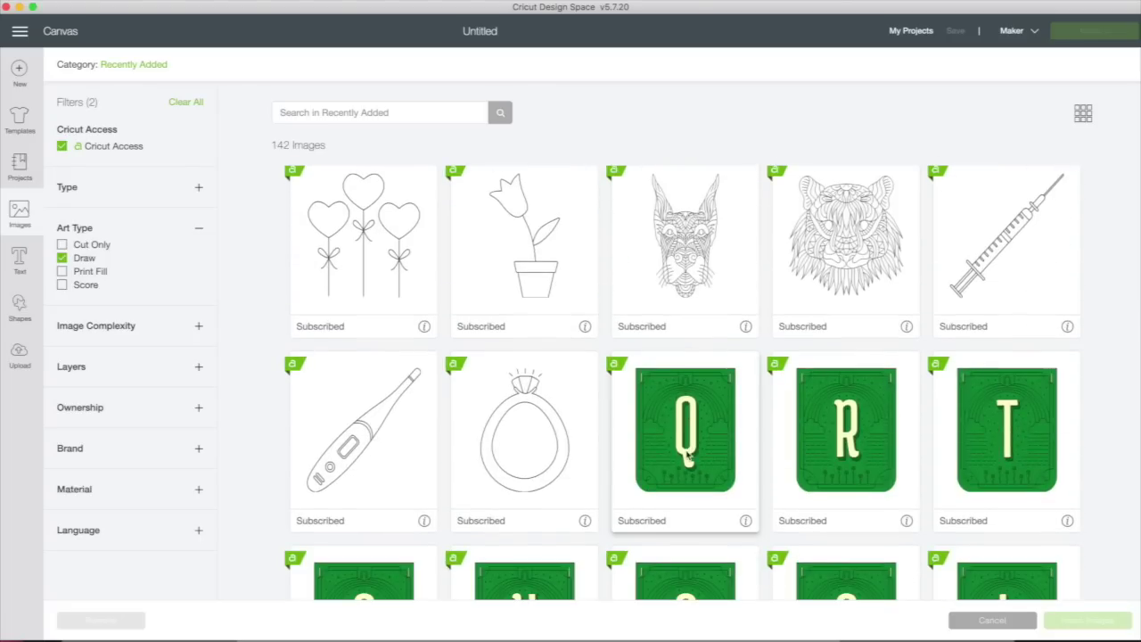
{"action": "scroll", "coordinate": [688, 454], "scroll_direction": "up", "scroll_amount": 1}
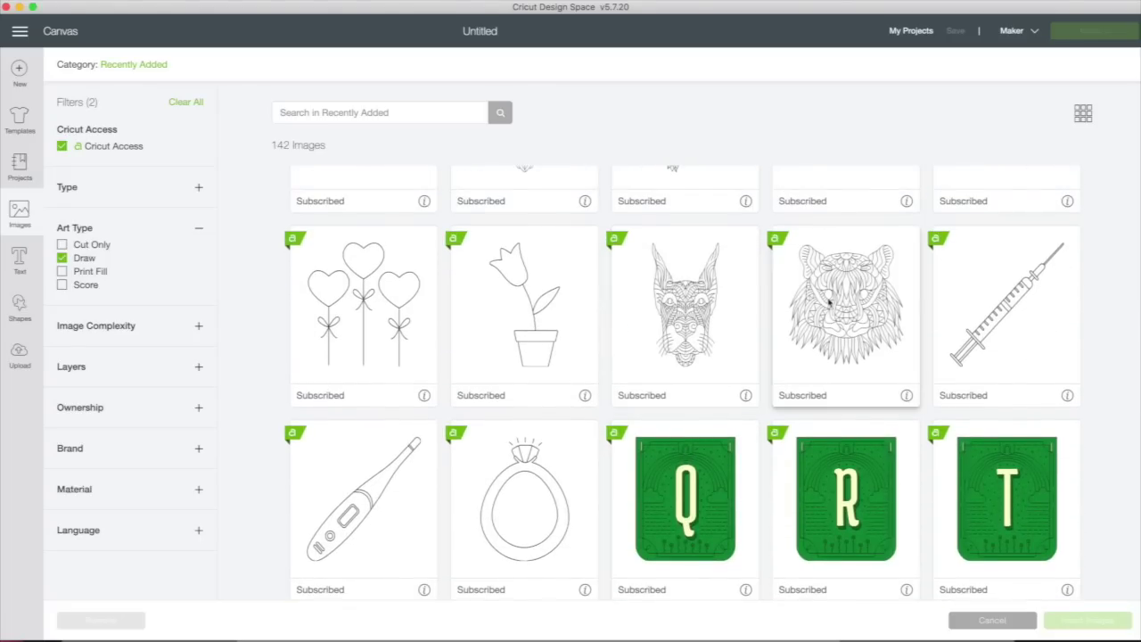
{"action": "scroll", "coordinate": [539, 378], "scroll_direction": "down", "scroll_amount": 15}
{"action": "scroll", "coordinate": [539, 375], "scroll_direction": "up", "scroll_amount": 8}
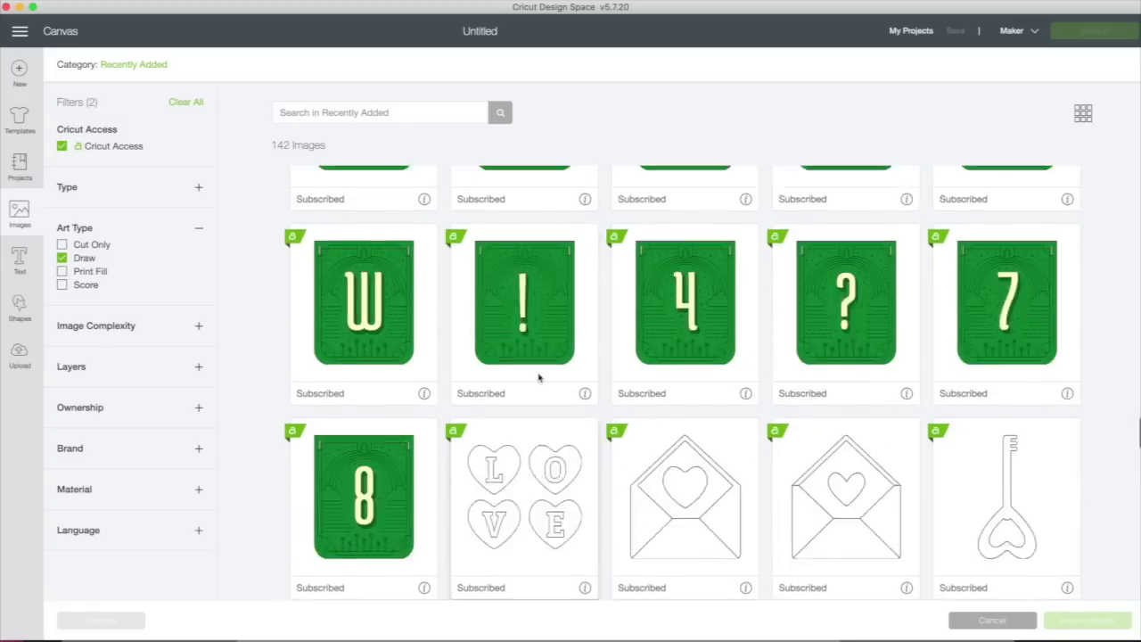
{"action": "left_click", "coordinate": [62, 258]}
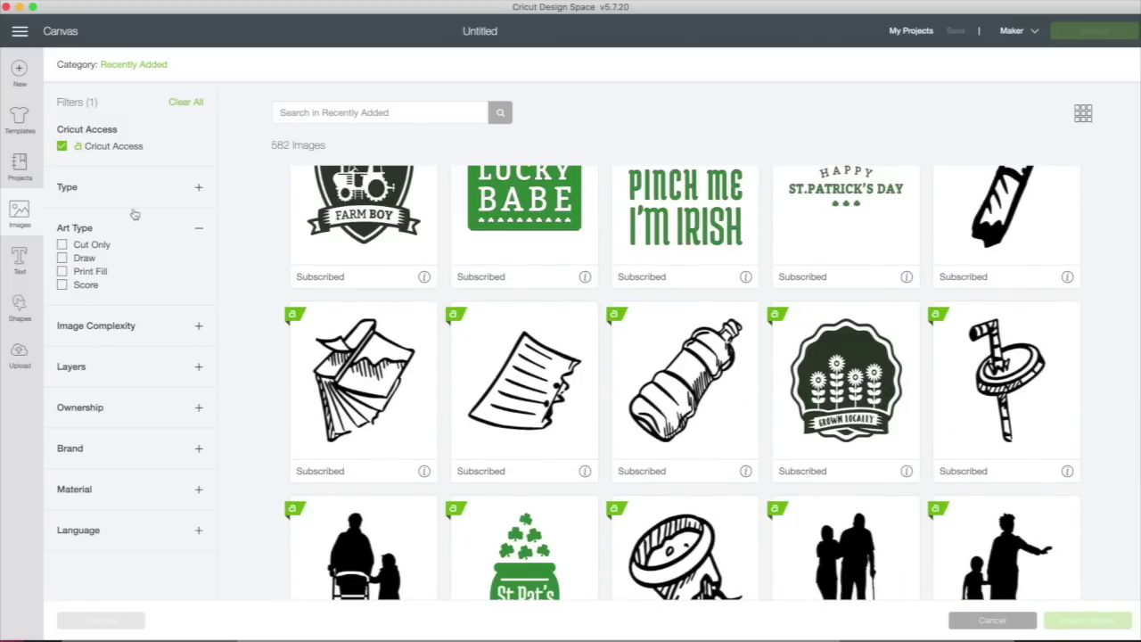
Clear the Cricut Access filter and switch to the Free this Week category with 3,533 images.
{"action": "left_click", "coordinate": [62, 146]}
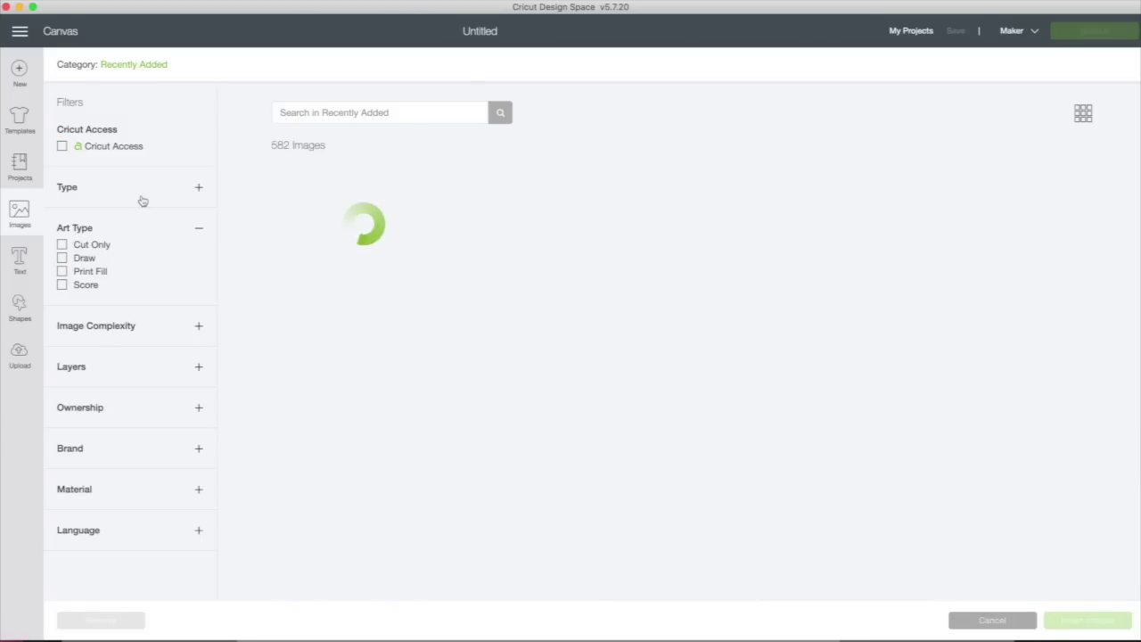
{"action": "left_click", "coordinate": [80, 66]}
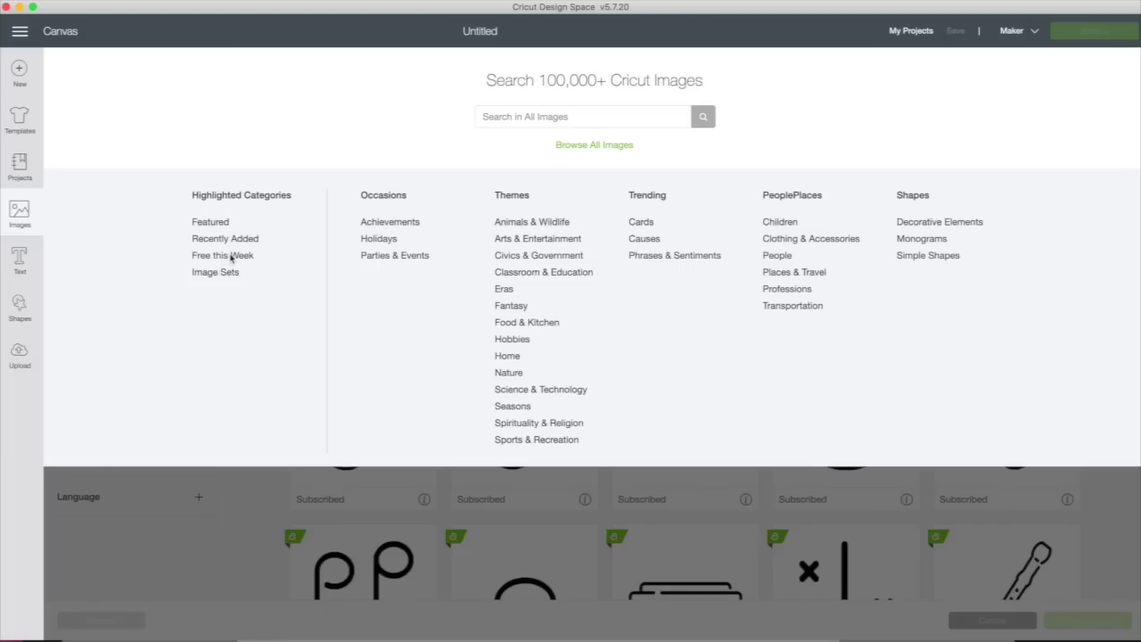
{"action": "left_click", "coordinate": [232, 256]}
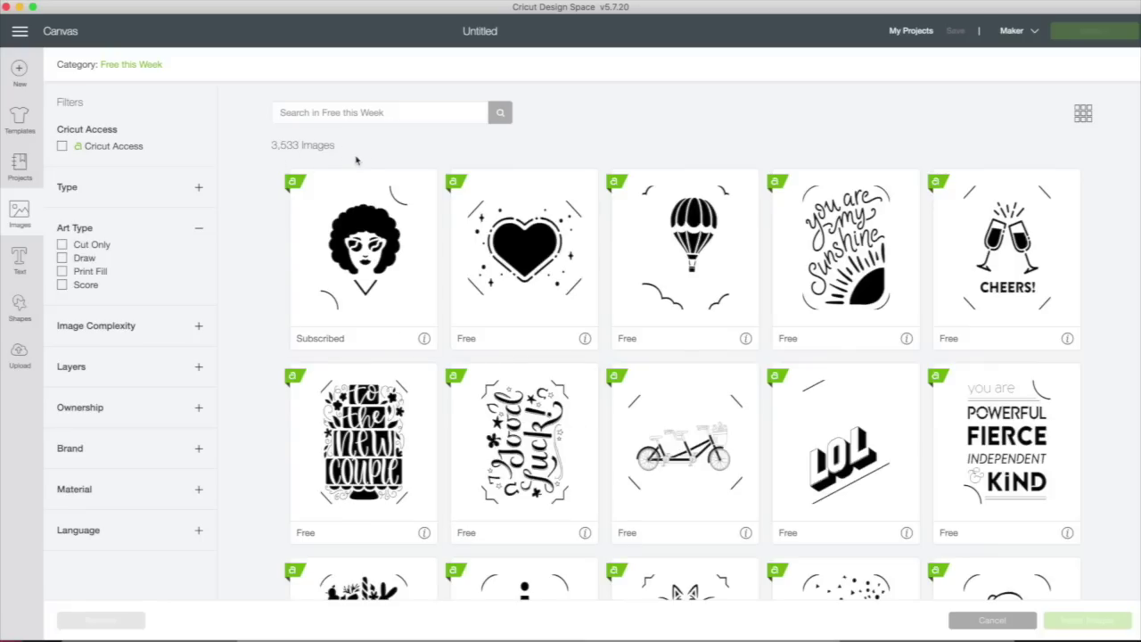
Scroll through the Free this Week images, collapse Art Type and reopen the category browser.
{"action": "scroll", "coordinate": [564, 395], "scroll_direction": "down", "scroll_amount": 15}
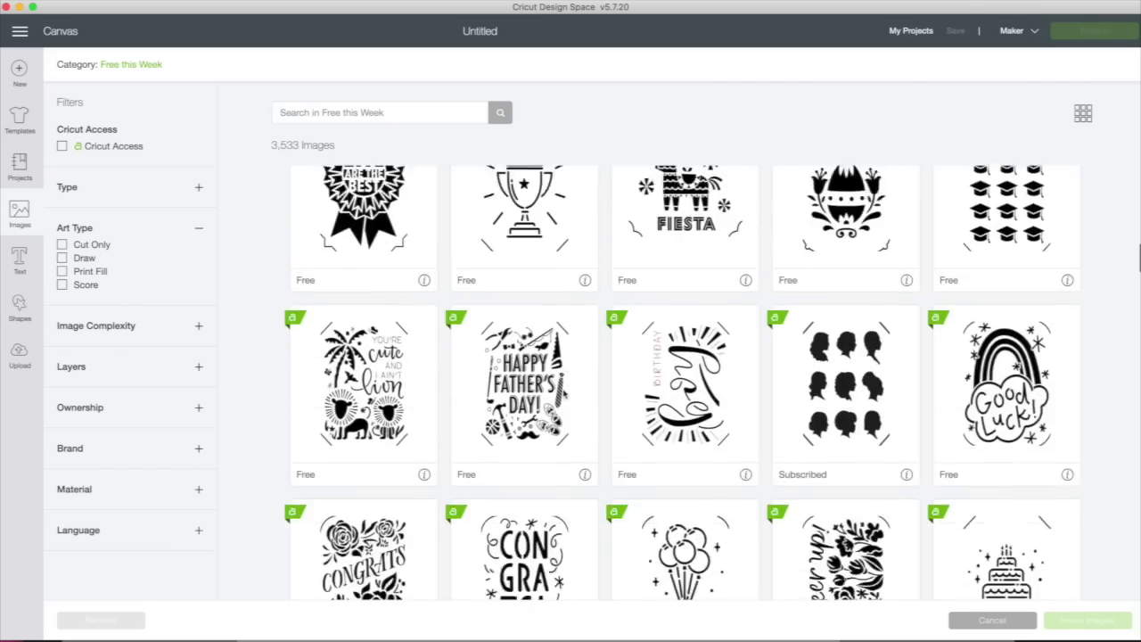
{"action": "scroll", "coordinate": [563, 395], "scroll_direction": "down", "scroll_amount": 15}
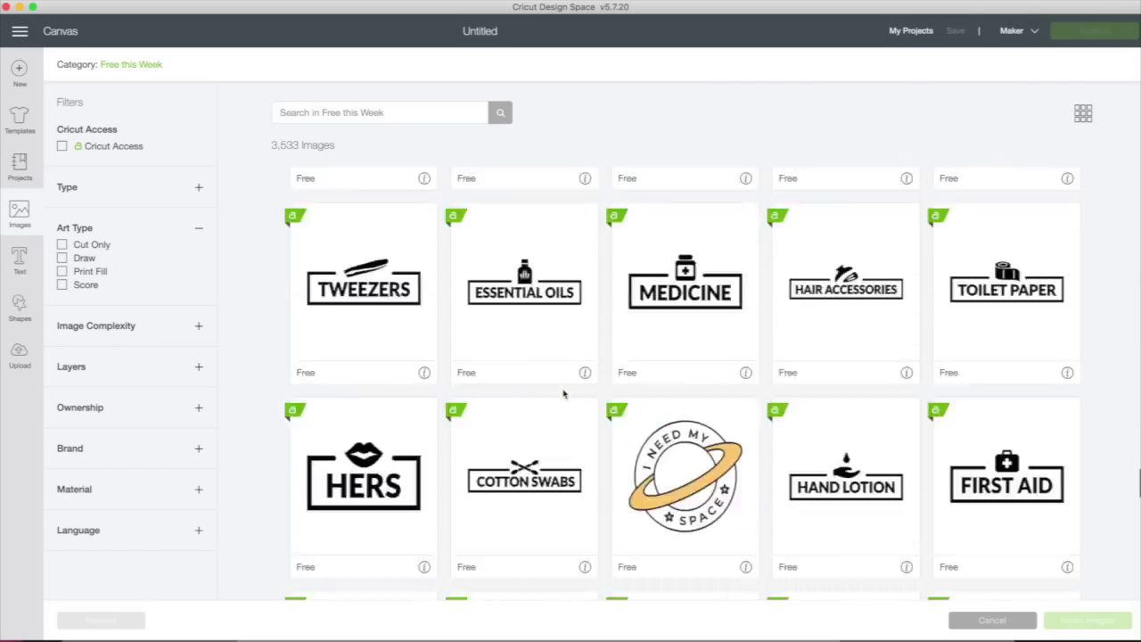
{"action": "scroll", "coordinate": [564, 395], "scroll_direction": "down", "scroll_amount": 5}
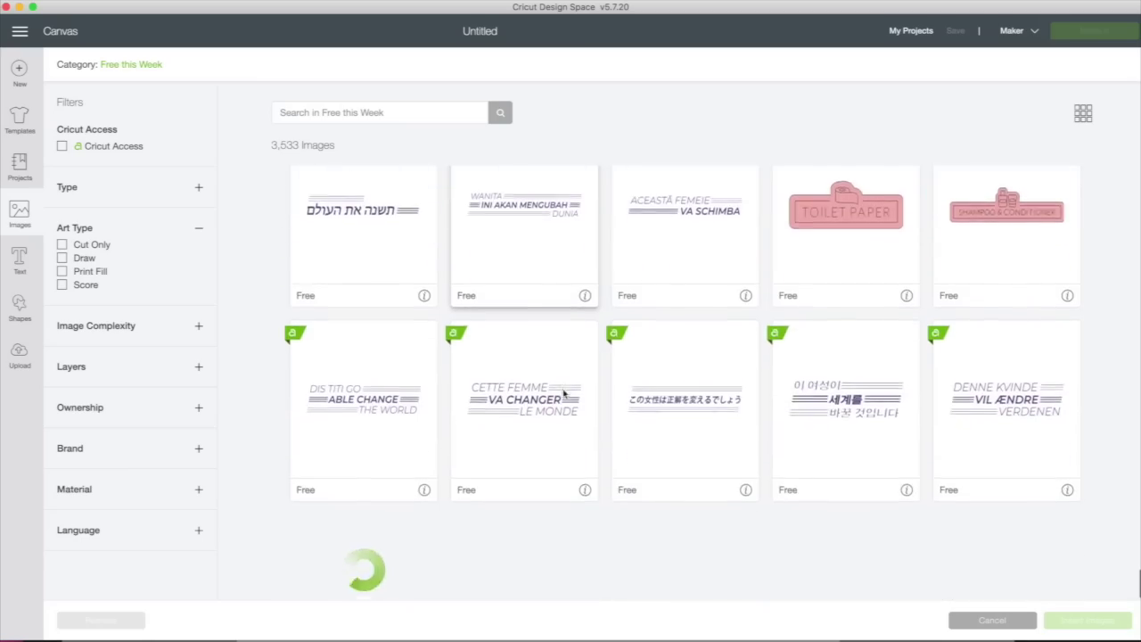
{"action": "scroll", "coordinate": [563, 395], "scroll_direction": "down", "scroll_amount": 15}
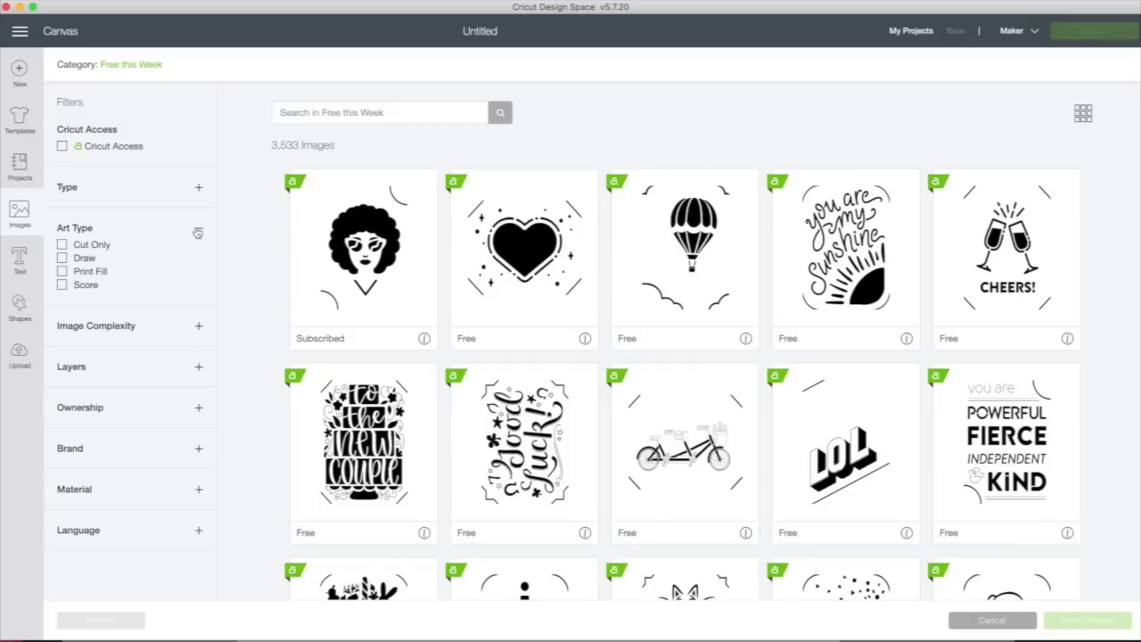
{"action": "left_click", "coordinate": [198, 230]}
{"action": "left_click", "coordinate": [85, 64]}
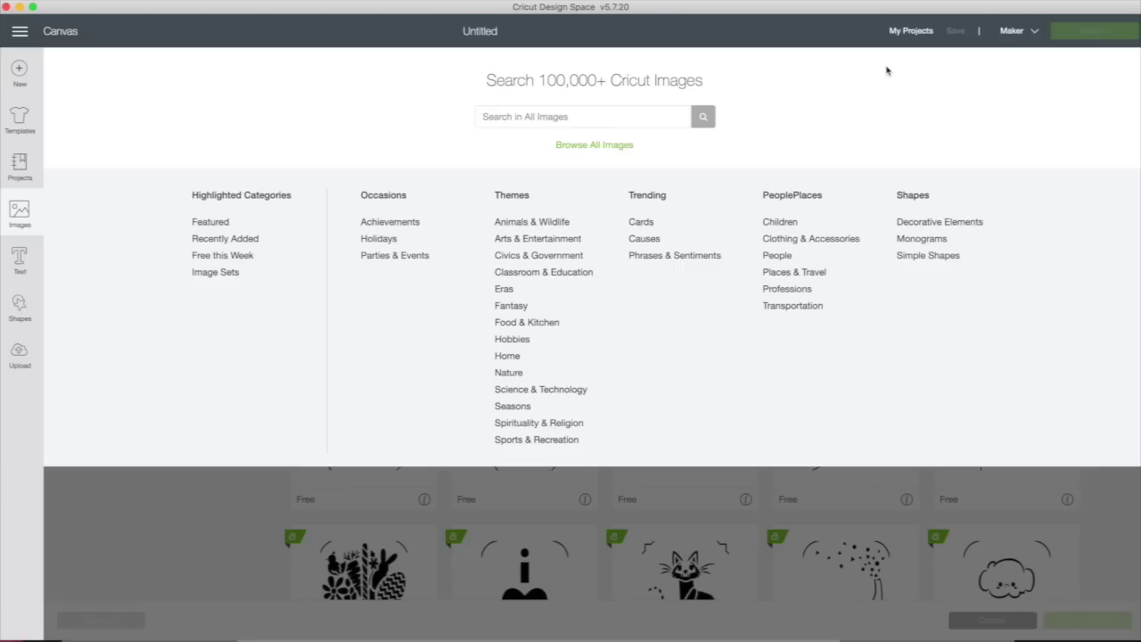
Open the Image Sets category and filter it to Purchased sets only (134).
{"action": "left_click", "coordinate": [214, 272]}
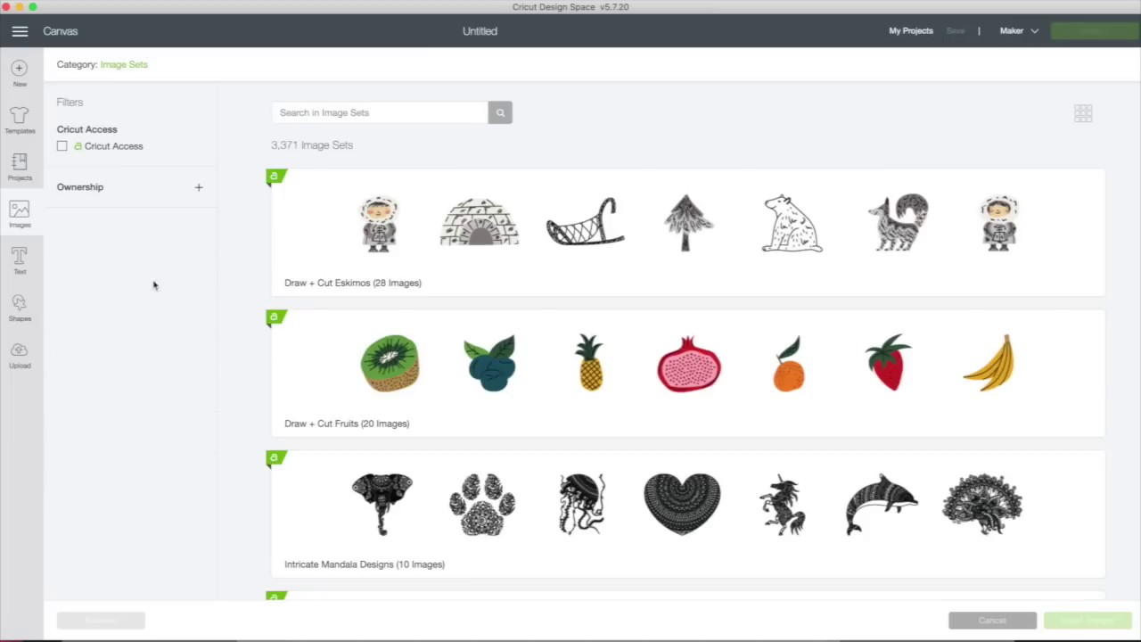
{"action": "left_click", "coordinate": [364, 111]}
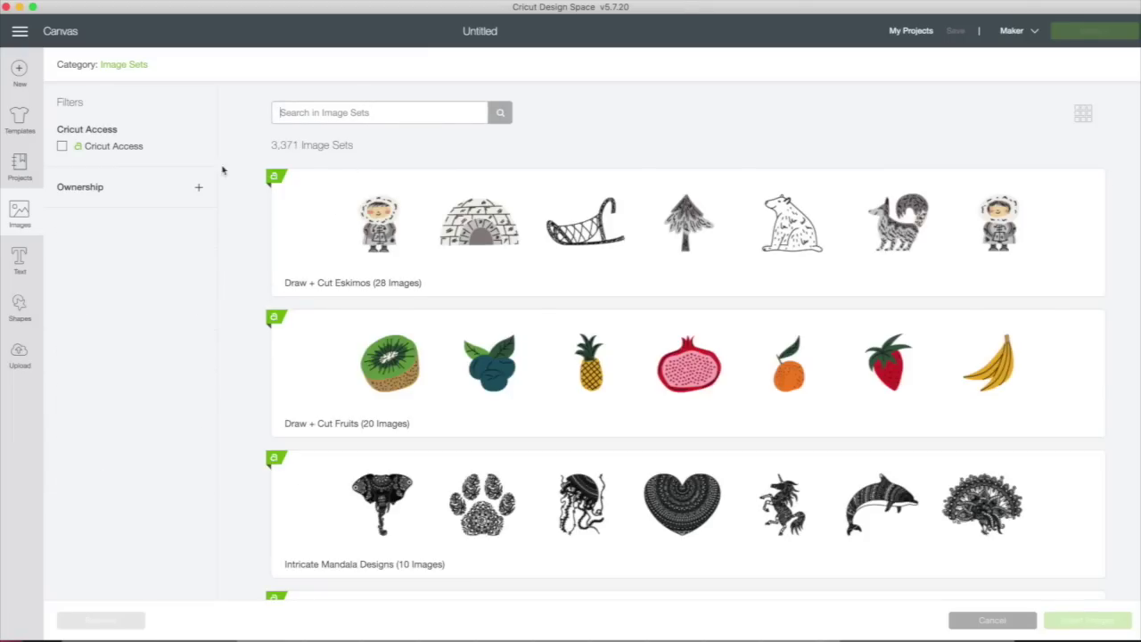
{"action": "left_click", "coordinate": [199, 187]}
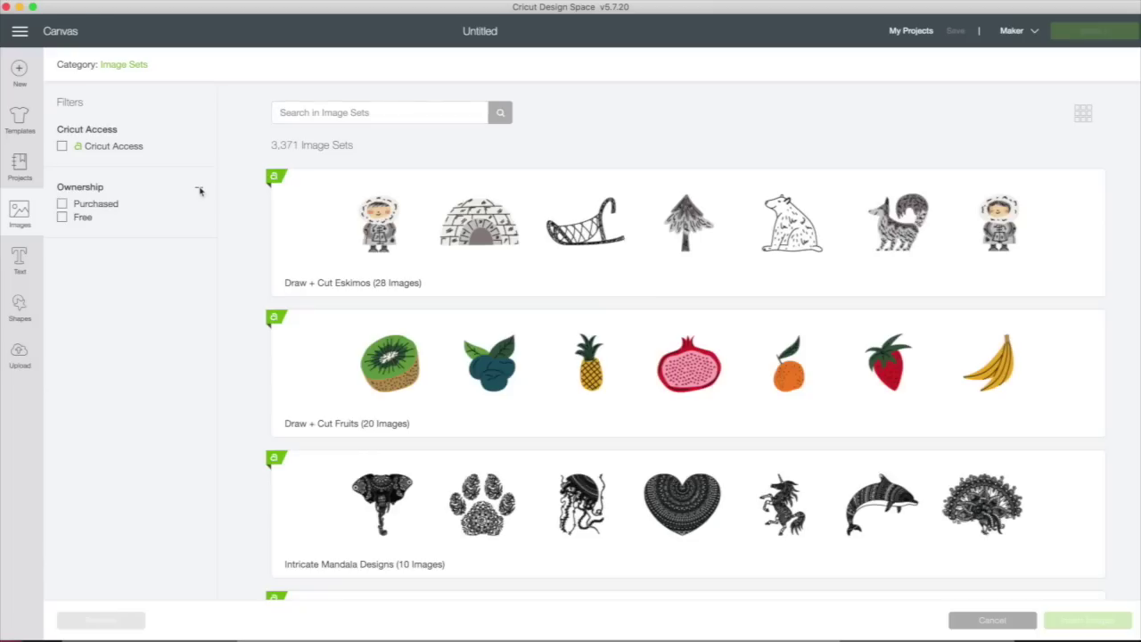
{"action": "left_click", "coordinate": [62, 205]}
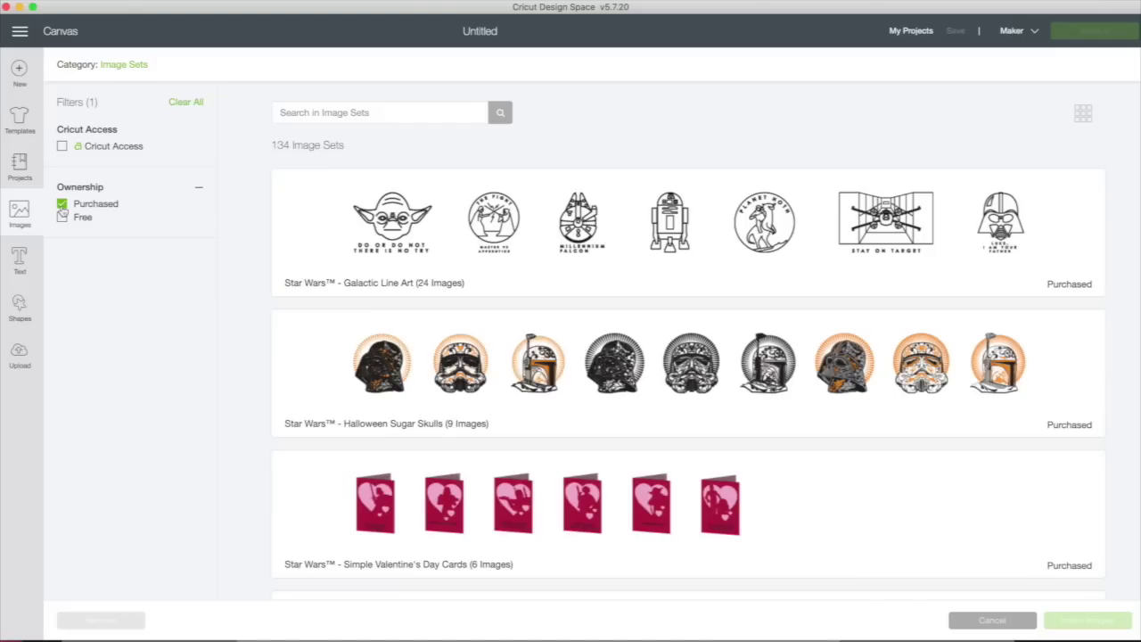
Scroll through the purchased sets, including Star Wars and Marvel, then clear the Purchased filter.
{"action": "scroll", "coordinate": [301, 318], "scroll_direction": "down", "scroll_amount": 15}
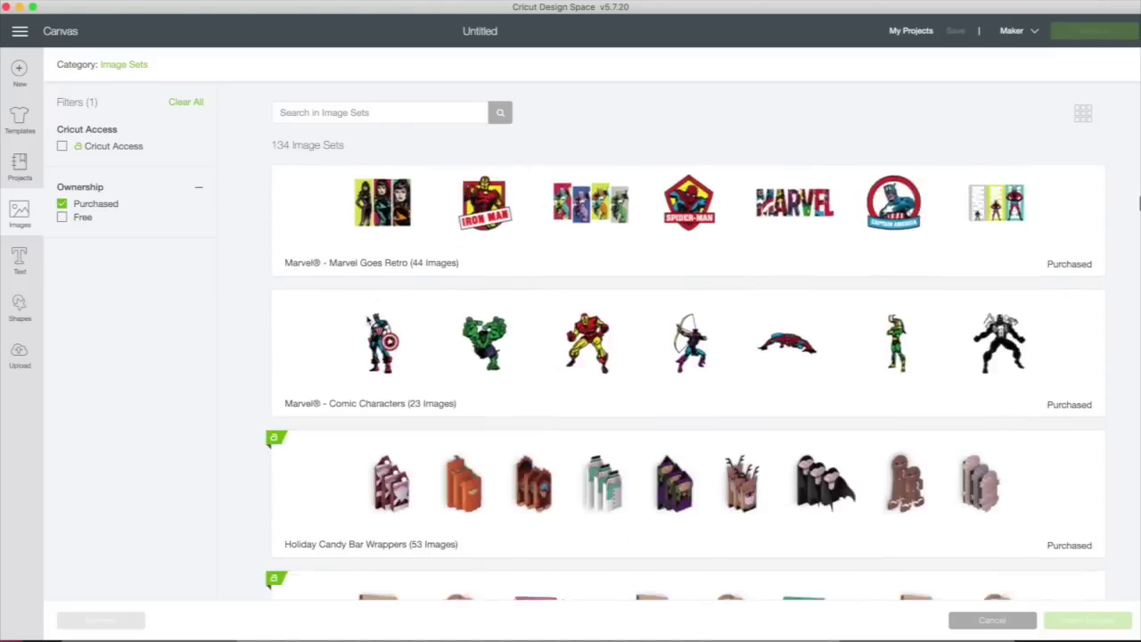
{"action": "scroll", "coordinate": [367, 319], "scroll_direction": "down", "scroll_amount": 20}
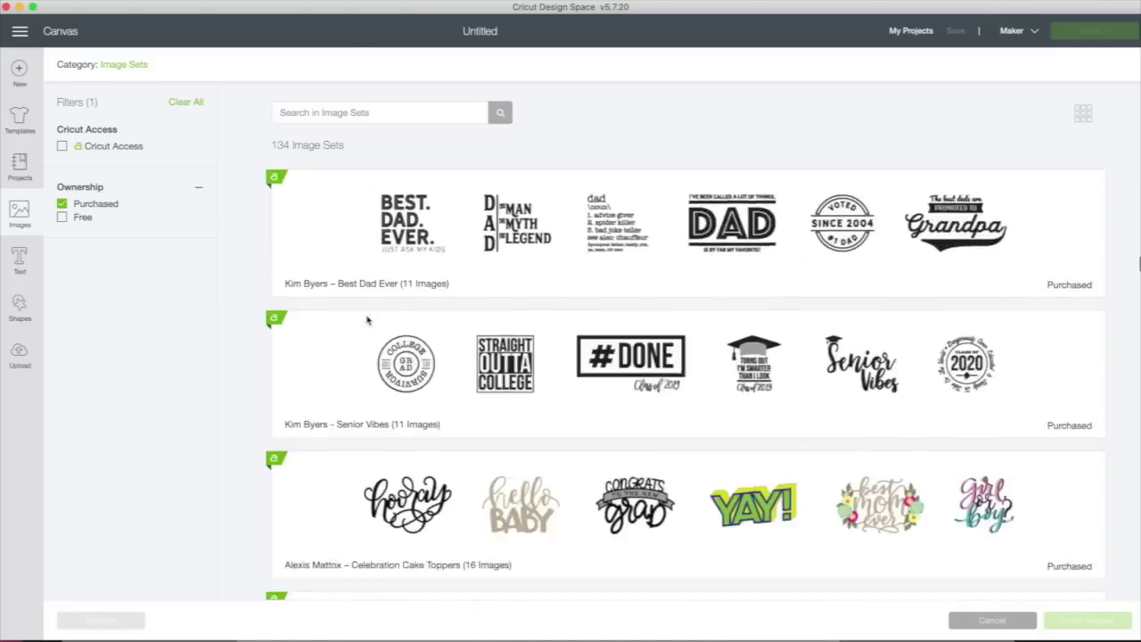
{"action": "scroll", "coordinate": [367, 321], "scroll_direction": "up", "scroll_amount": 15}
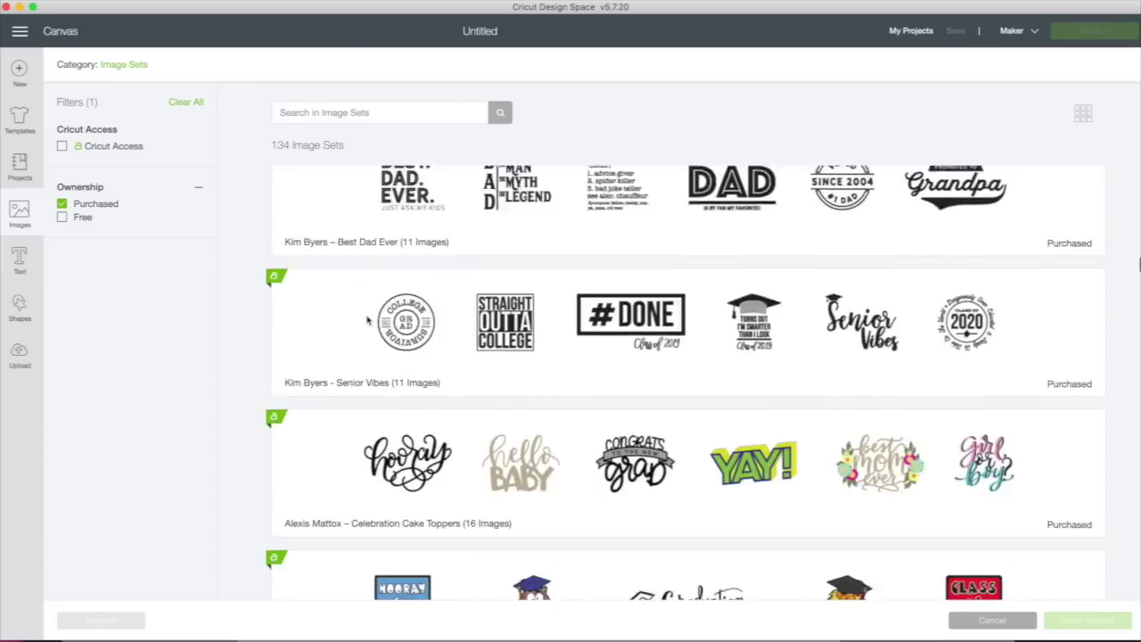
{"action": "scroll", "coordinate": [368, 321], "scroll_direction": "up", "scroll_amount": 10}
{"action": "scroll", "coordinate": [367, 321], "scroll_direction": "down", "scroll_amount": 3}
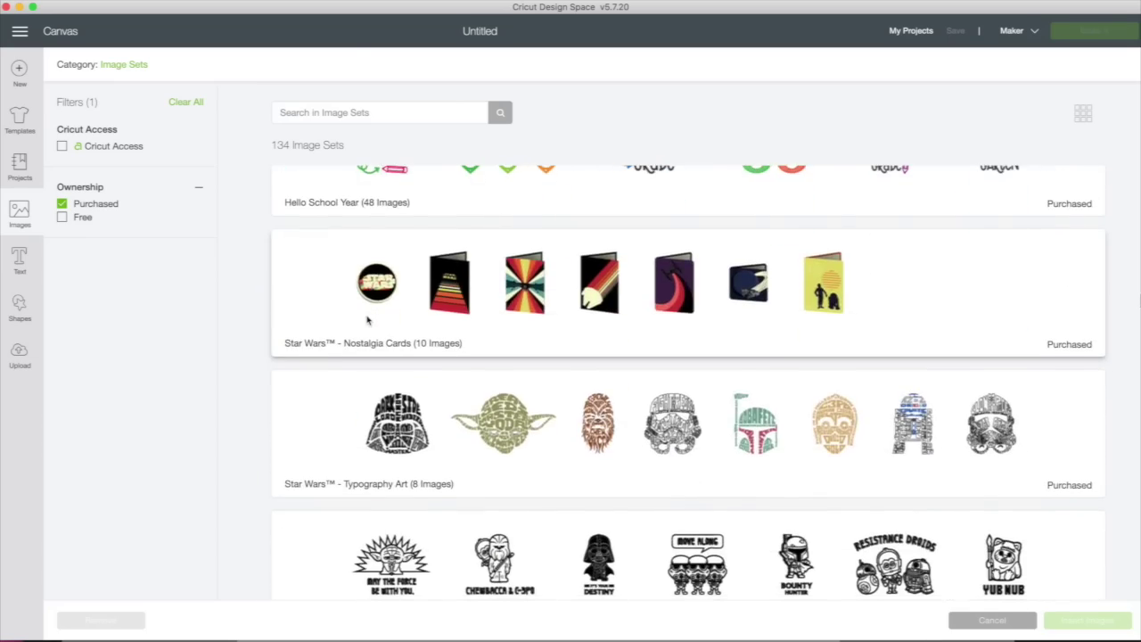
{"action": "scroll", "coordinate": [367, 321], "scroll_direction": "down", "scroll_amount": 8}
{"action": "scroll", "coordinate": [368, 321], "scroll_direction": "up", "scroll_amount": 15}
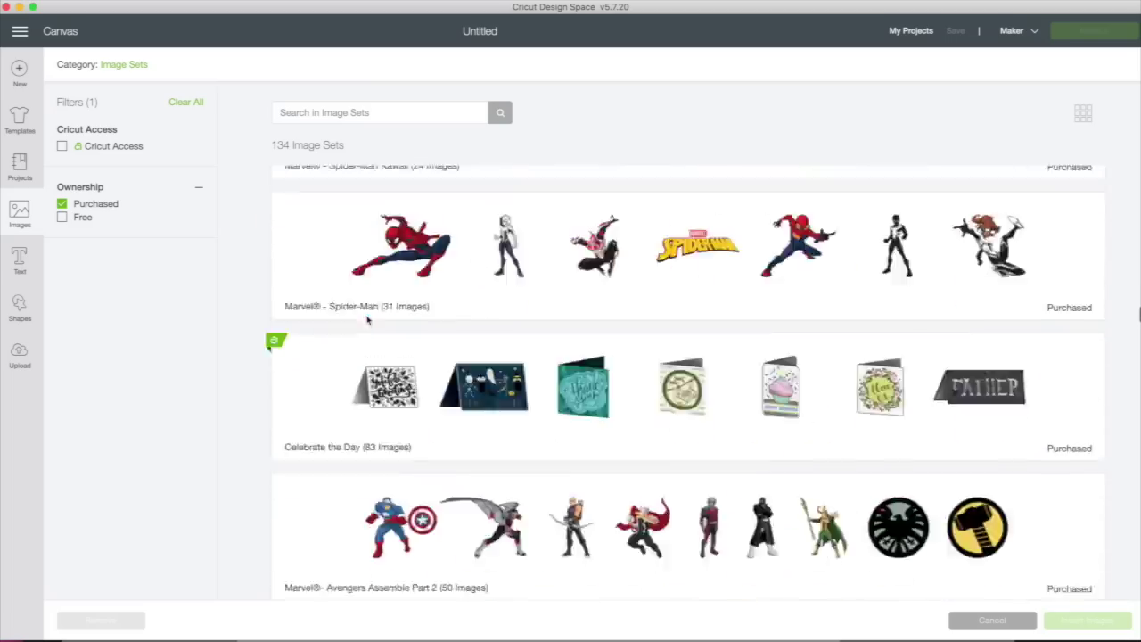
{"action": "scroll", "coordinate": [368, 321], "scroll_direction": "up", "scroll_amount": 5}
{"action": "left_click", "coordinate": [63, 204]}
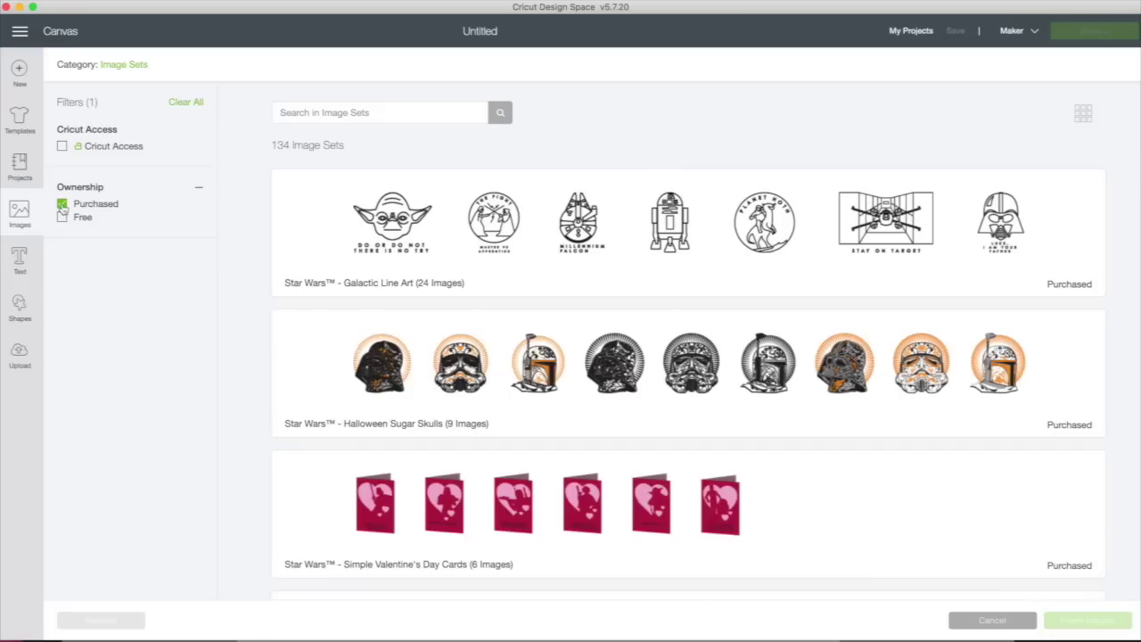
Narrow Image Sets to the 70 free sets, browse them, then bring up the category browser.
{"action": "left_click", "coordinate": [63, 218]}
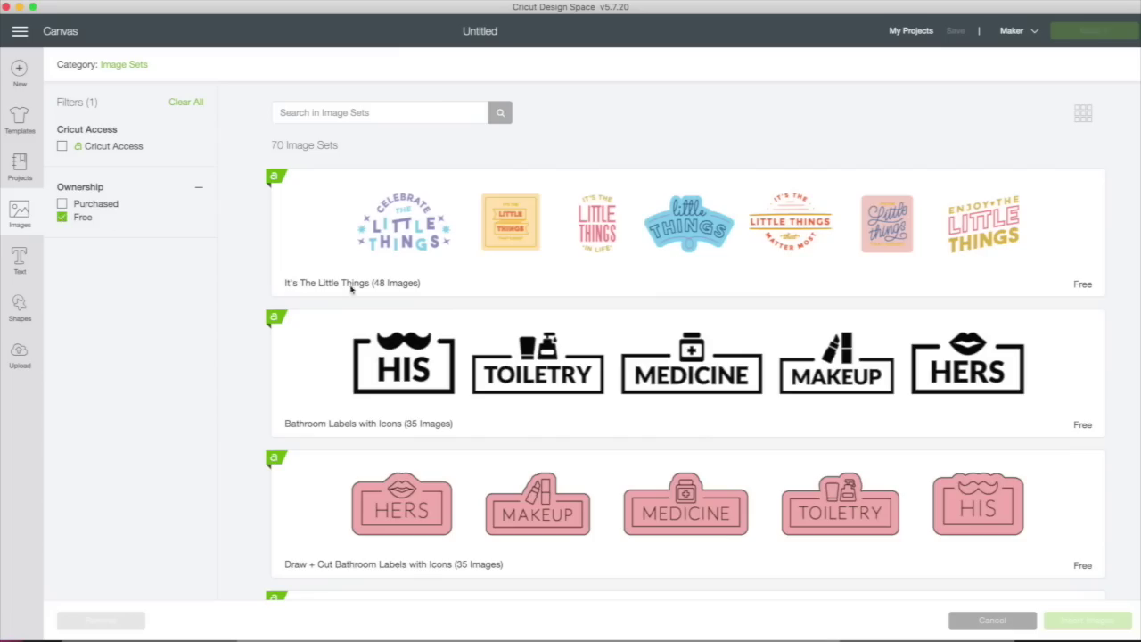
{"action": "scroll", "coordinate": [516, 359], "scroll_direction": "down", "scroll_amount": 15}
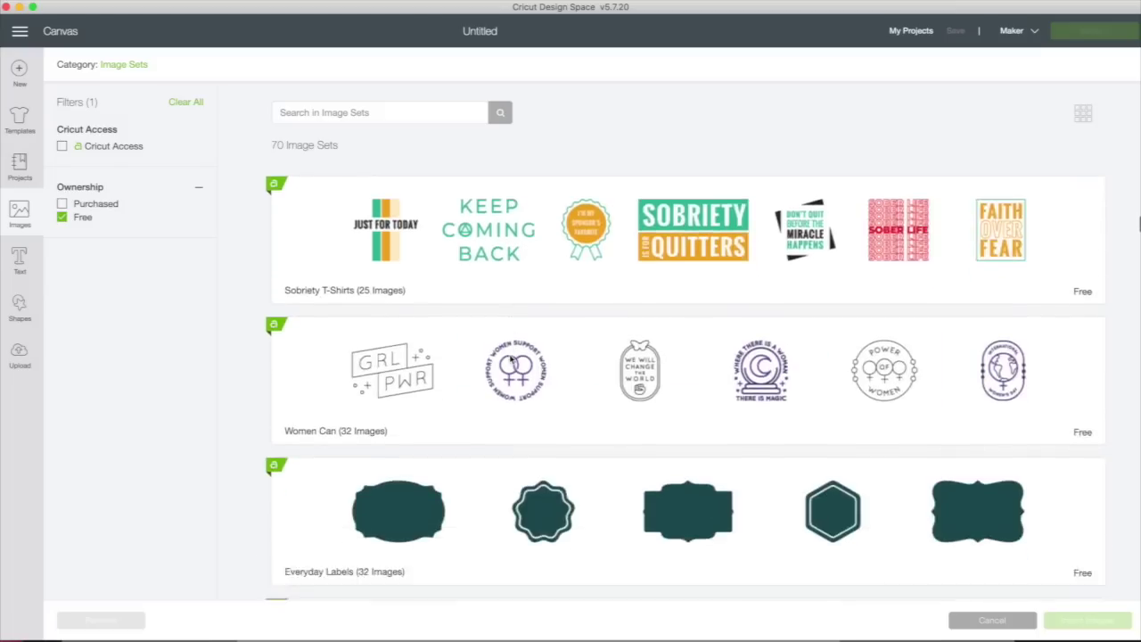
{"action": "scroll", "coordinate": [513, 358], "scroll_direction": "down", "scroll_amount": 15}
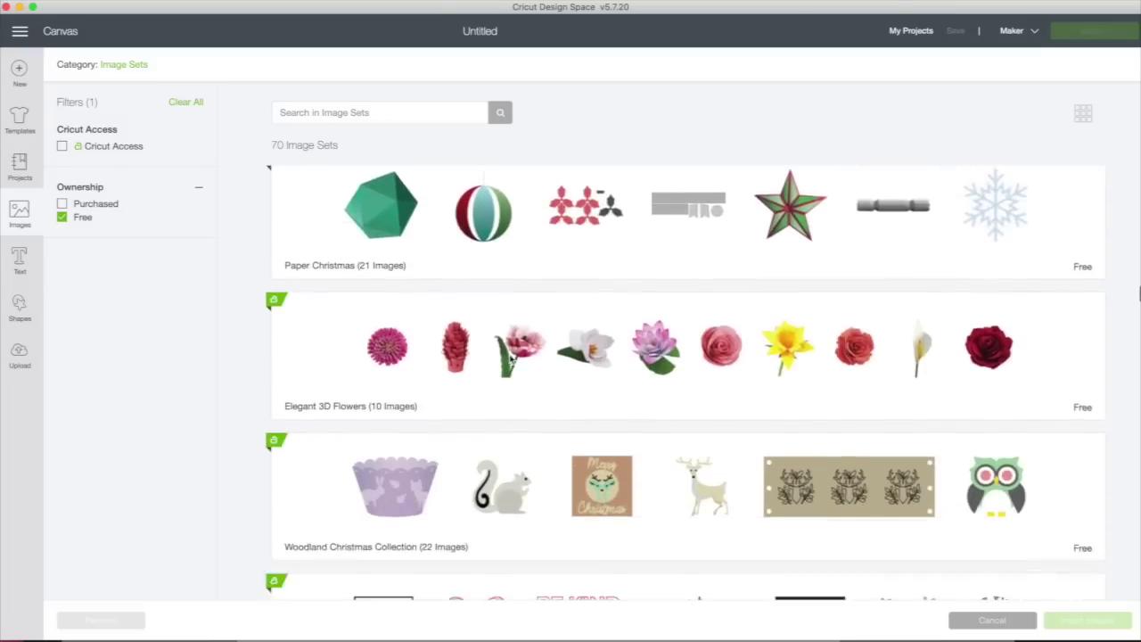
{"action": "scroll", "coordinate": [511, 358], "scroll_direction": "down", "scroll_amount": 15}
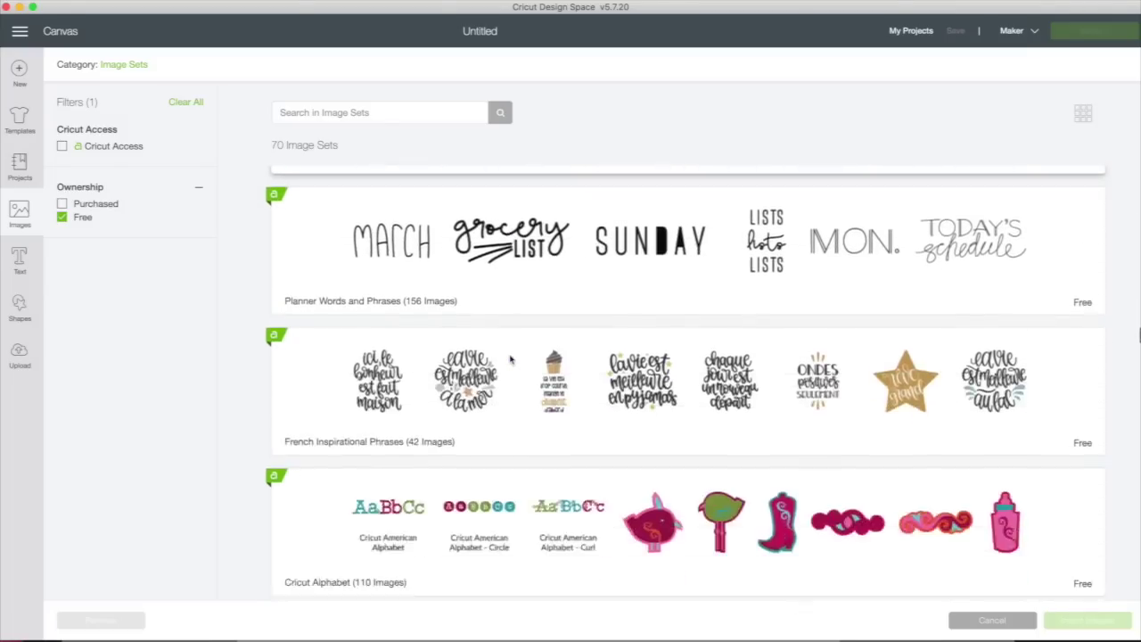
{"action": "scroll", "coordinate": [511, 359], "scroll_direction": "down", "scroll_amount": 15}
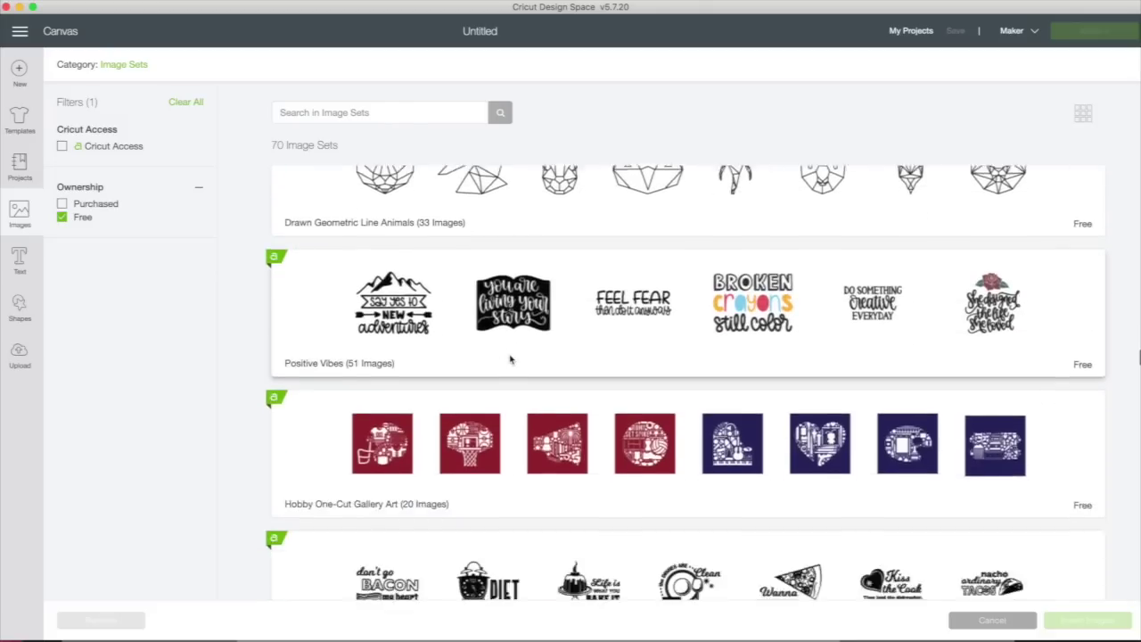
{"action": "scroll", "coordinate": [511, 358], "scroll_direction": "down", "scroll_amount": 15}
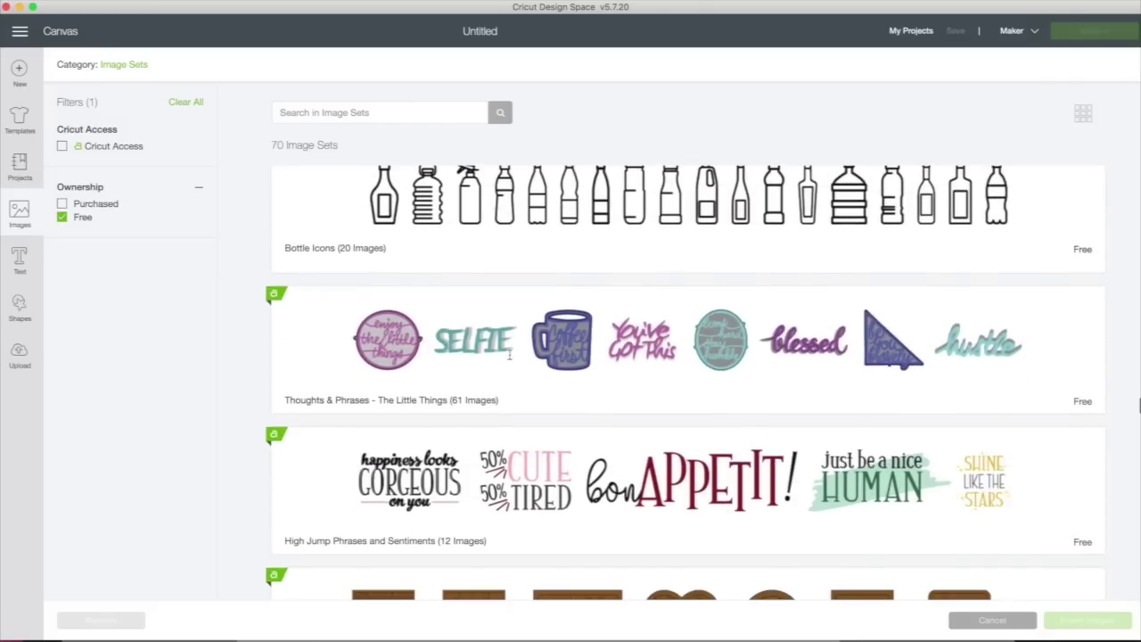
{"action": "scroll", "coordinate": [511, 354], "scroll_direction": "up", "scroll_amount": 20}
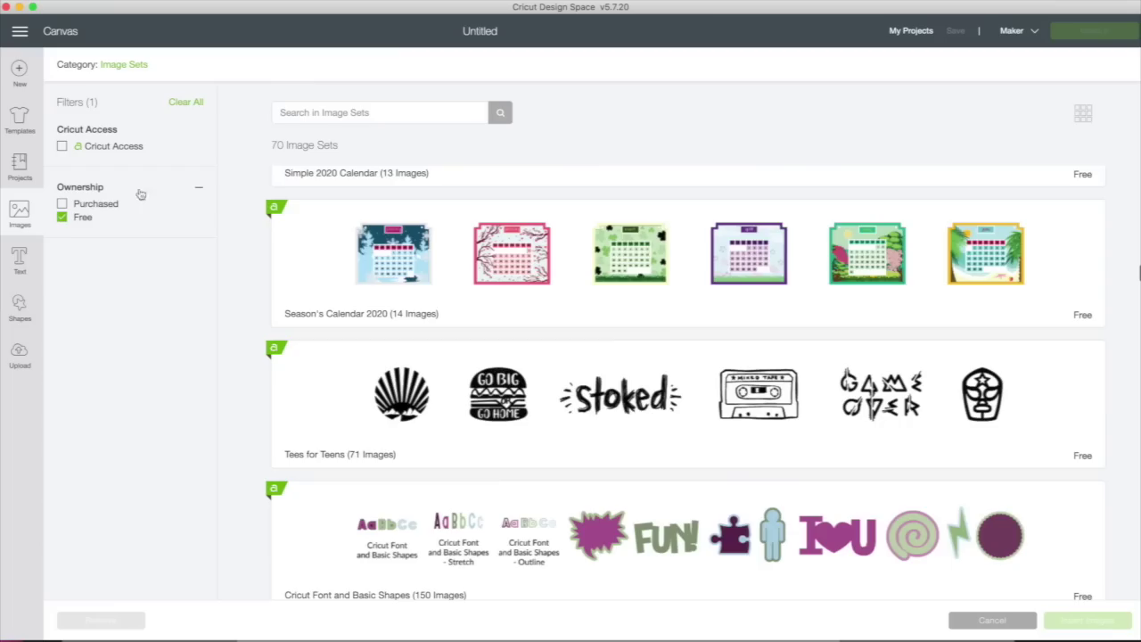
{"action": "left_click", "coordinate": [124, 64]}
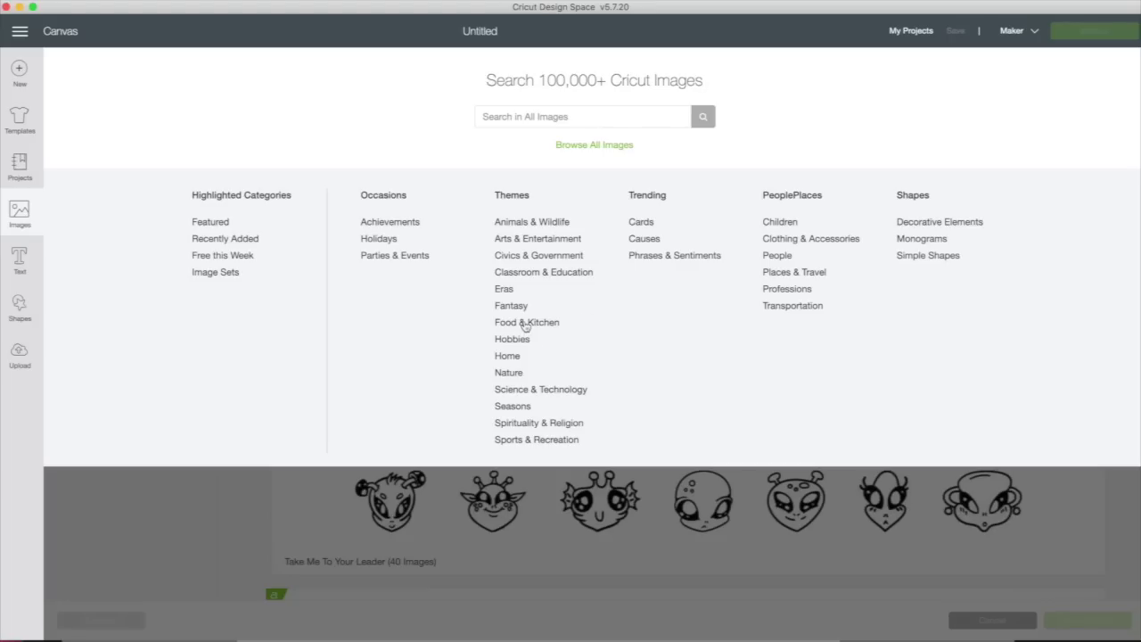
Show the Food & Kitchen theme's 679 images and expand its full subcategory list.
{"action": "left_click", "coordinate": [525, 323]}
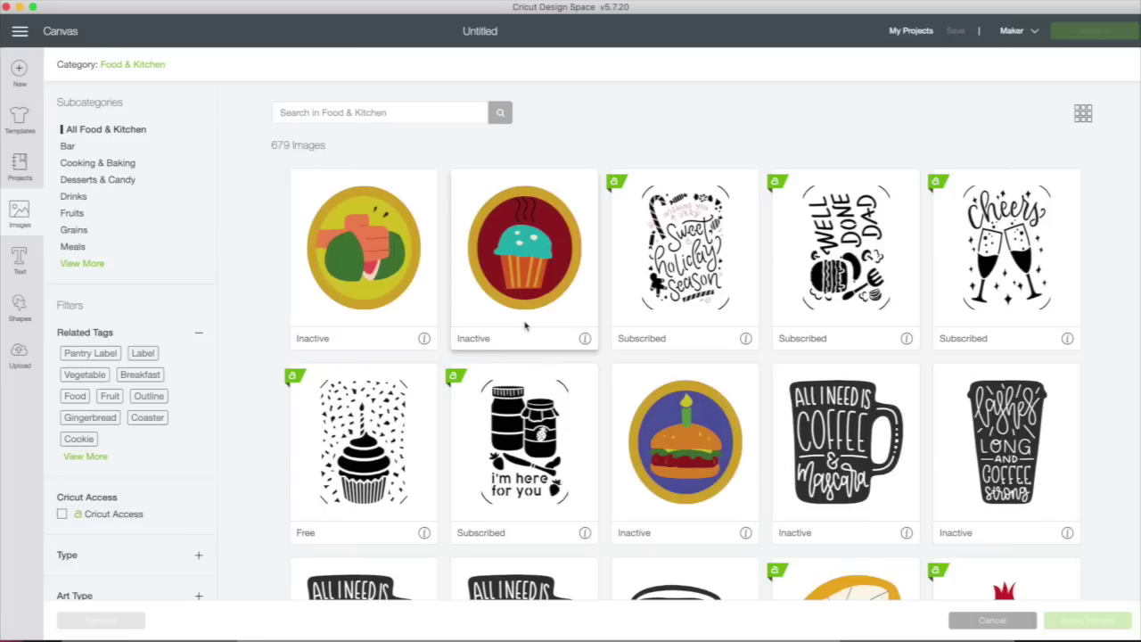
{"action": "scroll", "coordinate": [612, 256], "scroll_direction": "down", "scroll_amount": 10}
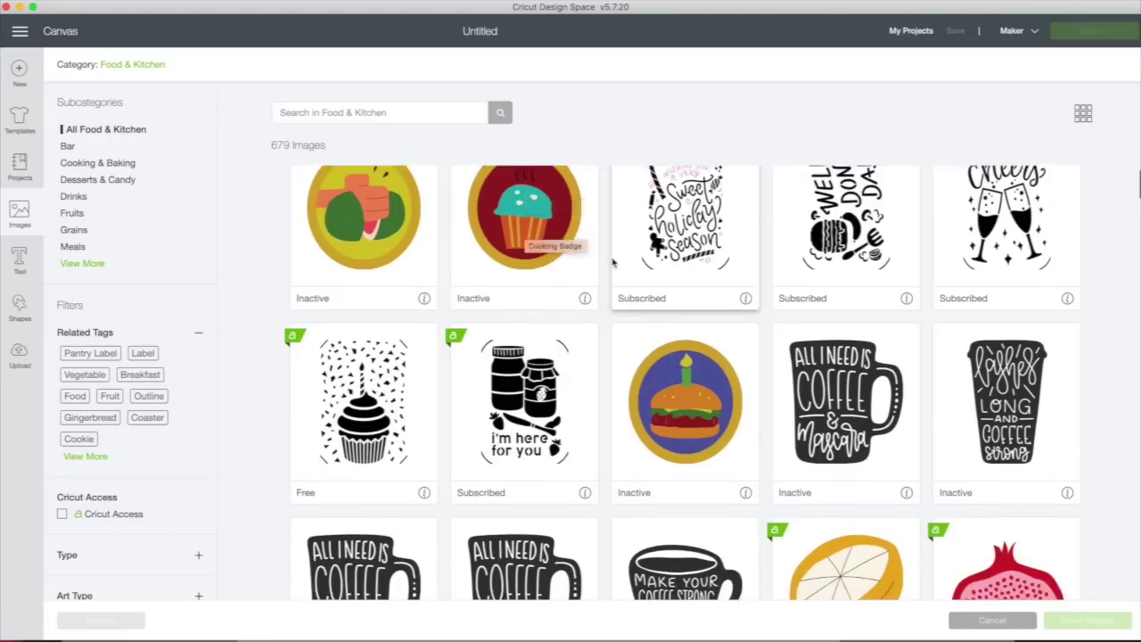
{"action": "scroll", "coordinate": [613, 262], "scroll_direction": "up", "scroll_amount": 10}
{"action": "scroll", "coordinate": [612, 262], "scroll_direction": "down", "scroll_amount": 5}
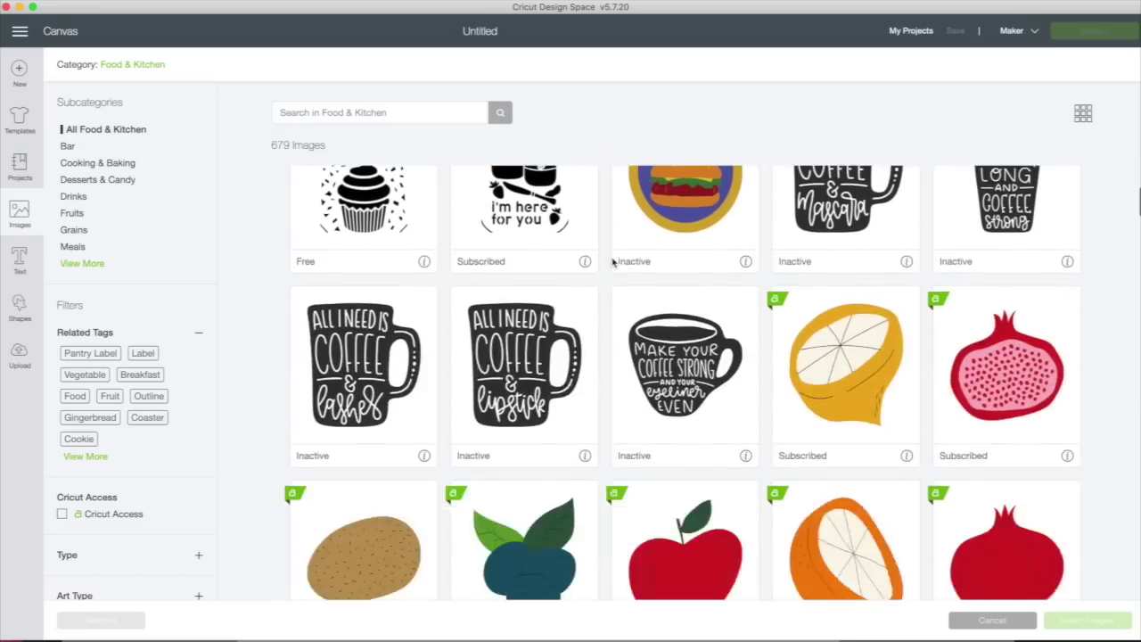
{"action": "scroll", "coordinate": [612, 261], "scroll_direction": "up", "scroll_amount": 5}
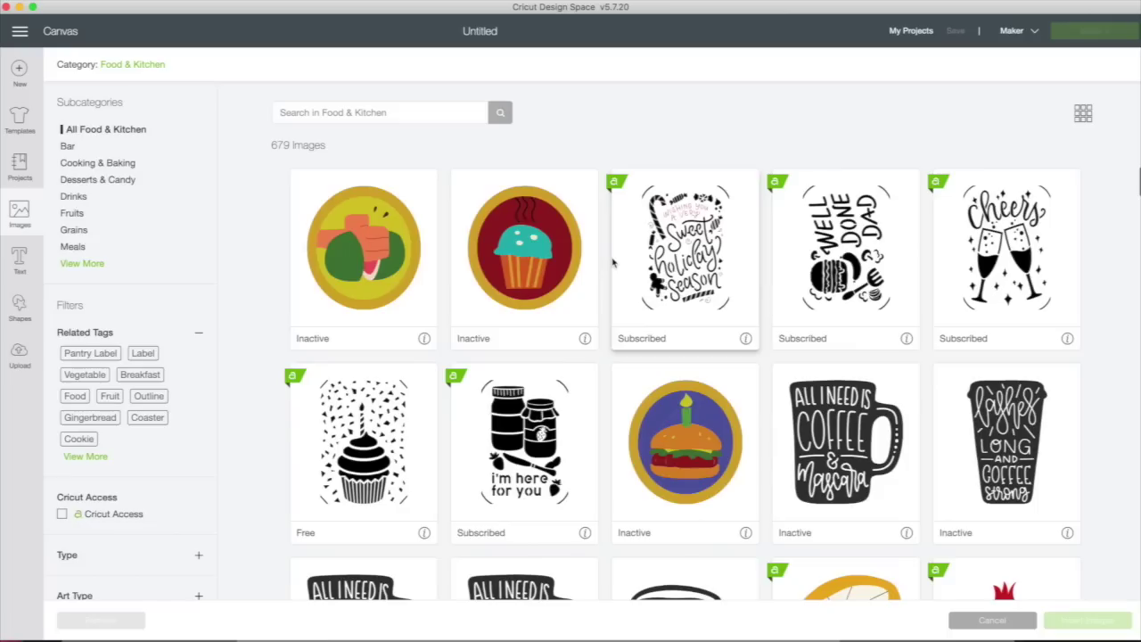
{"action": "left_click", "coordinate": [77, 264]}
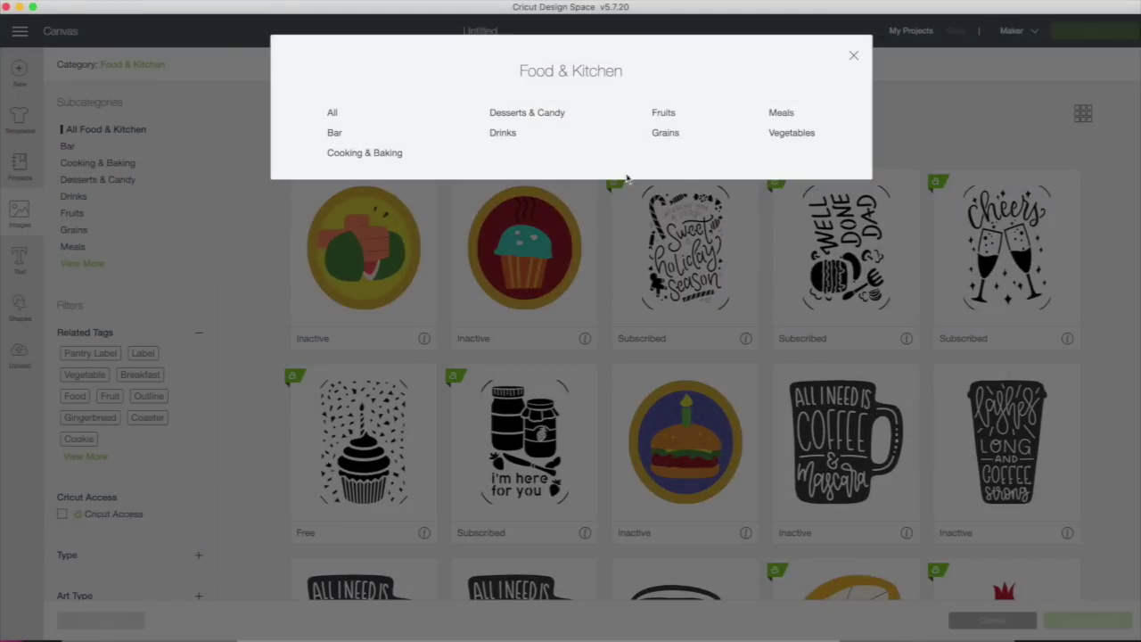
Filter to the Vegetables subcategory and scroll through its 82 images.
{"action": "left_click", "coordinate": [790, 136]}
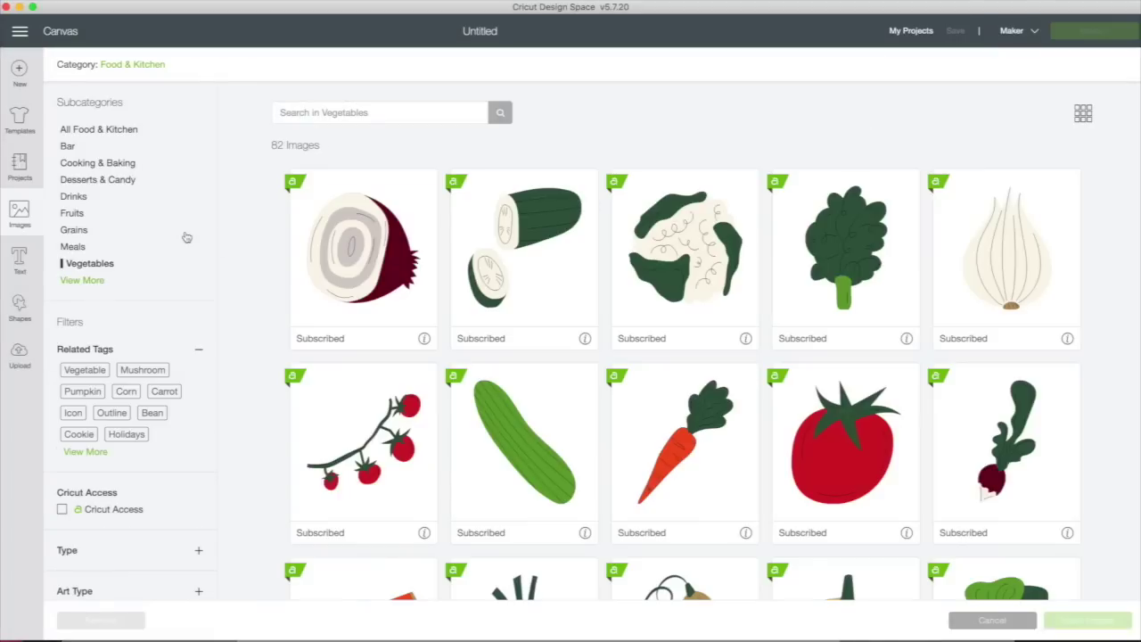
{"action": "scroll", "coordinate": [186, 237], "scroll_direction": "down", "scroll_amount": 3}
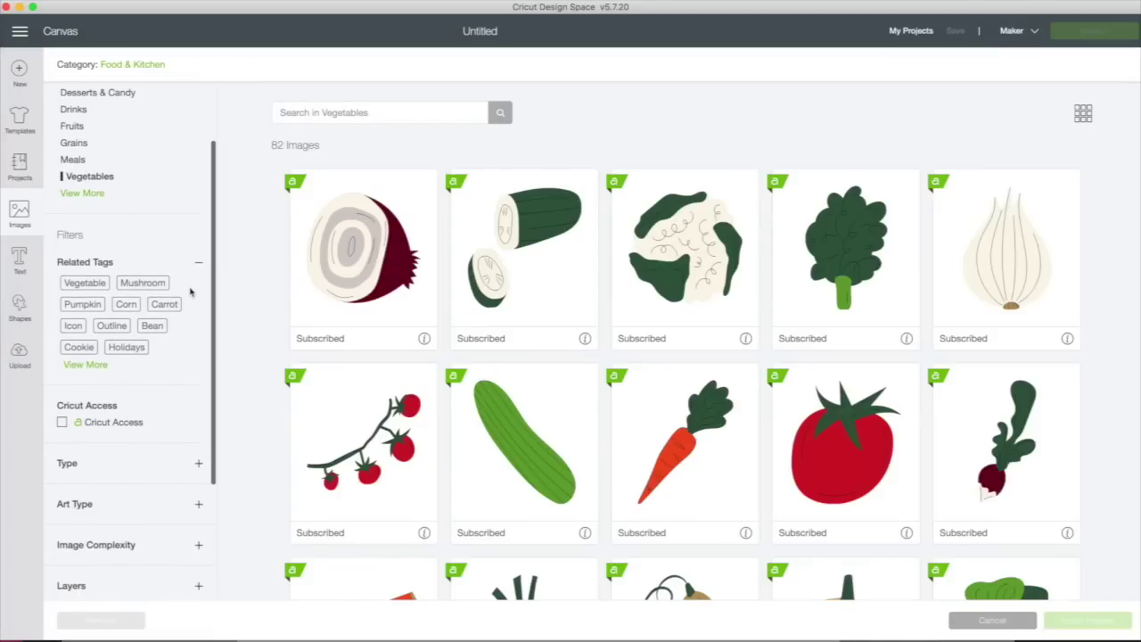
{"action": "scroll", "coordinate": [576, 323], "scroll_direction": "down", "scroll_amount": 15}
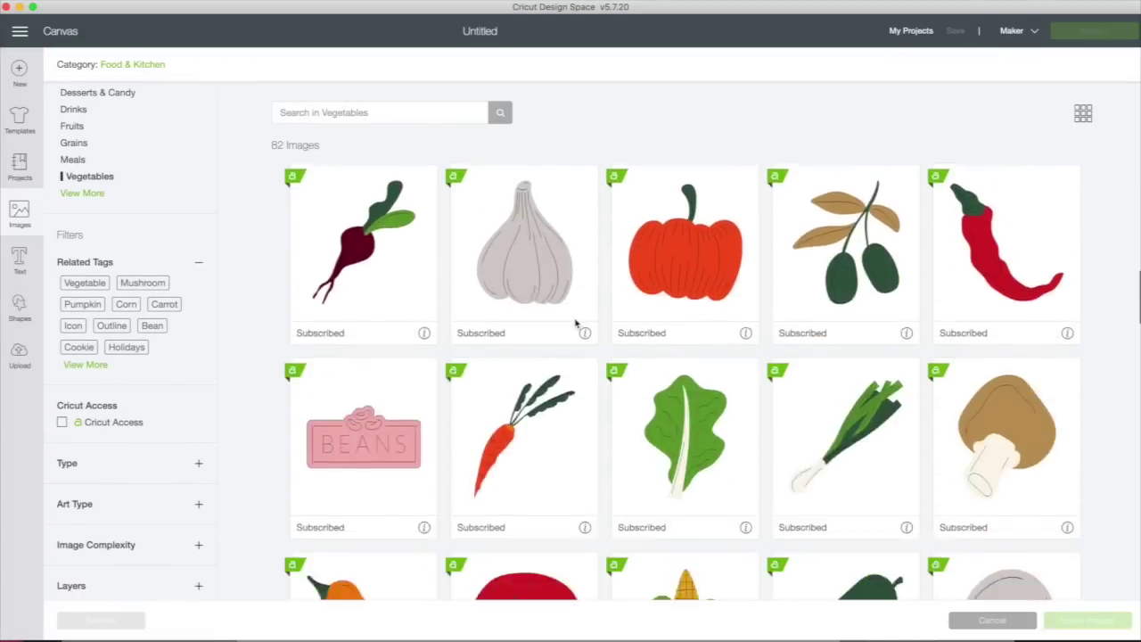
{"action": "scroll", "coordinate": [576, 324], "scroll_direction": "down", "scroll_amount": 10}
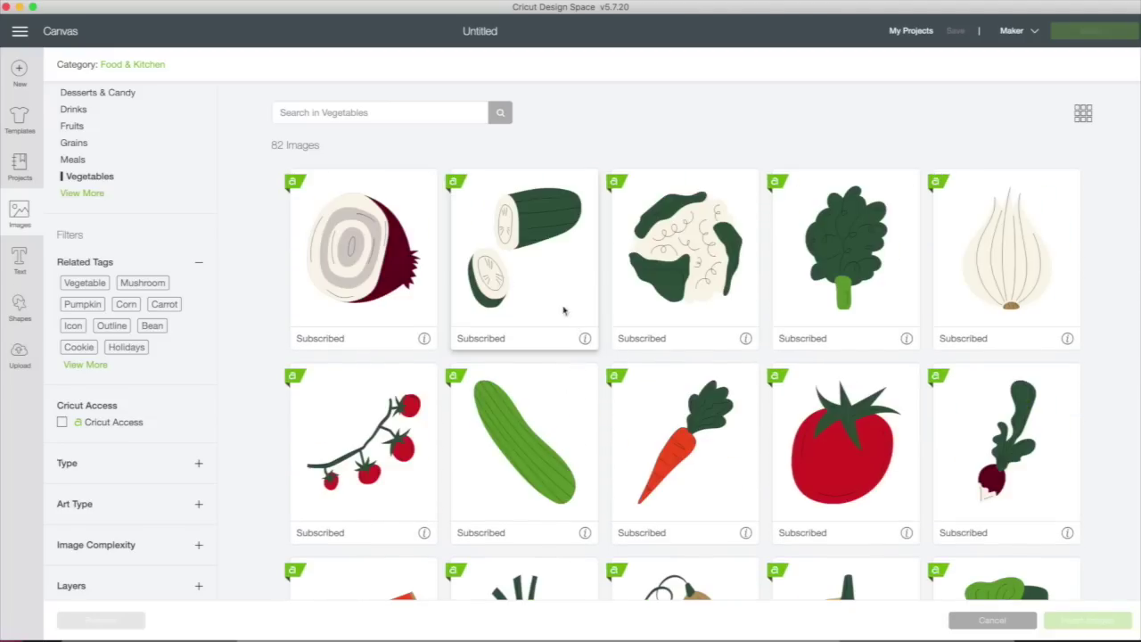
Put the cursor in the Search in Vegetables box and scroll the grid and filter sidebar.
{"action": "left_click", "coordinate": [322, 115]}
{"action": "scroll", "coordinate": [538, 235], "scroll_direction": "down", "scroll_amount": 4}
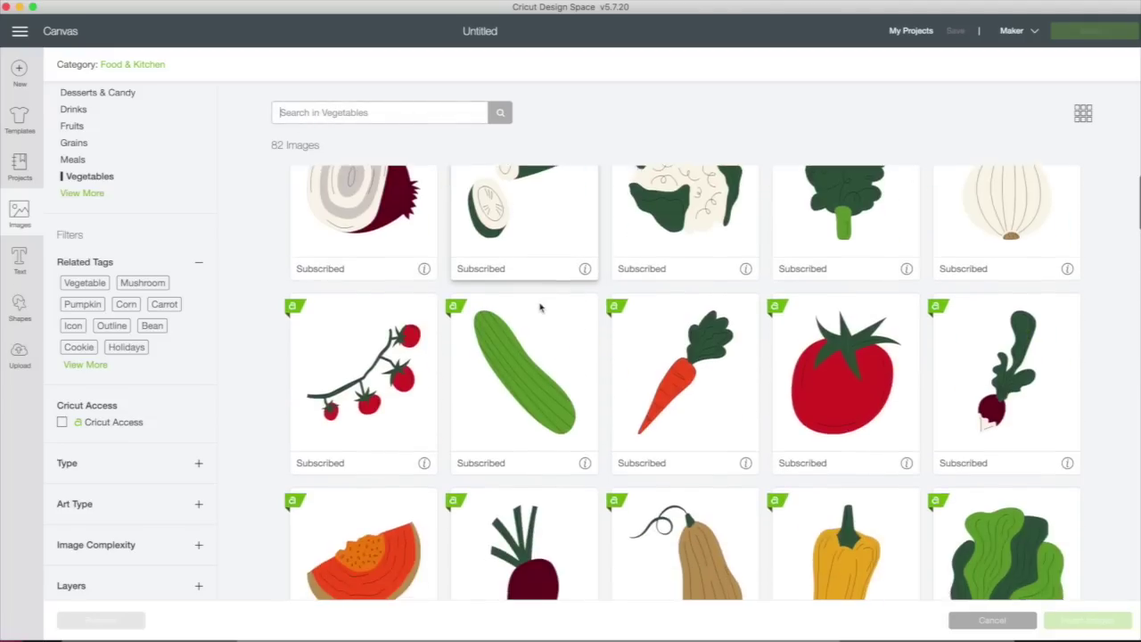
{"action": "scroll", "coordinate": [538, 308], "scroll_direction": "down", "scroll_amount": 2}
{"action": "scroll", "coordinate": [538, 307], "scroll_direction": "up", "scroll_amount": 5}
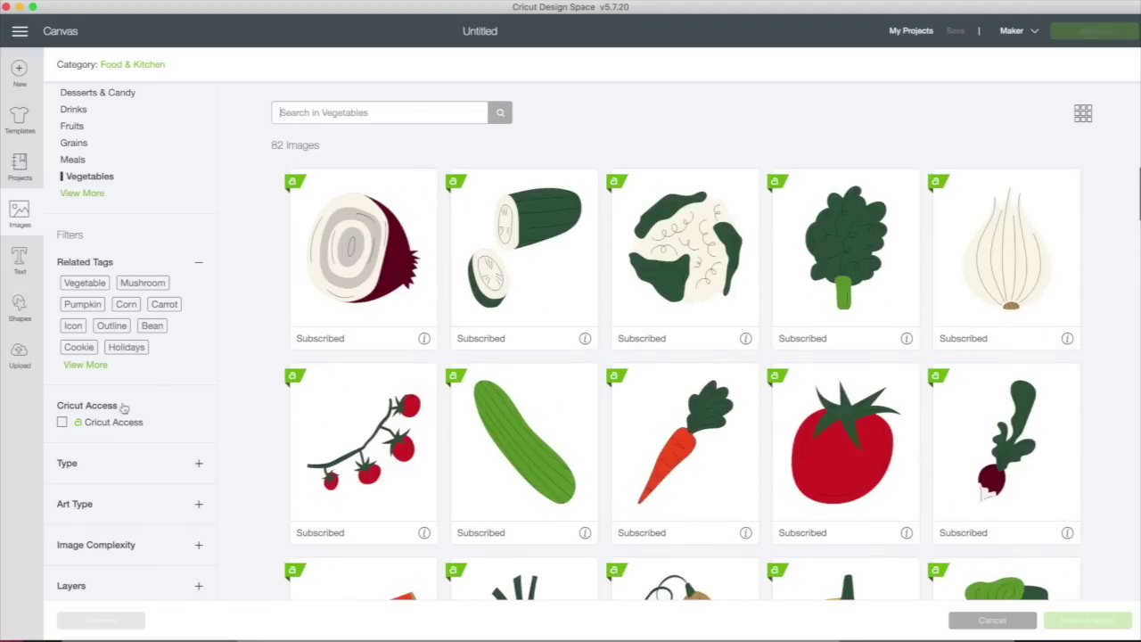
{"action": "scroll", "coordinate": [124, 411], "scroll_direction": "down", "scroll_amount": 4}
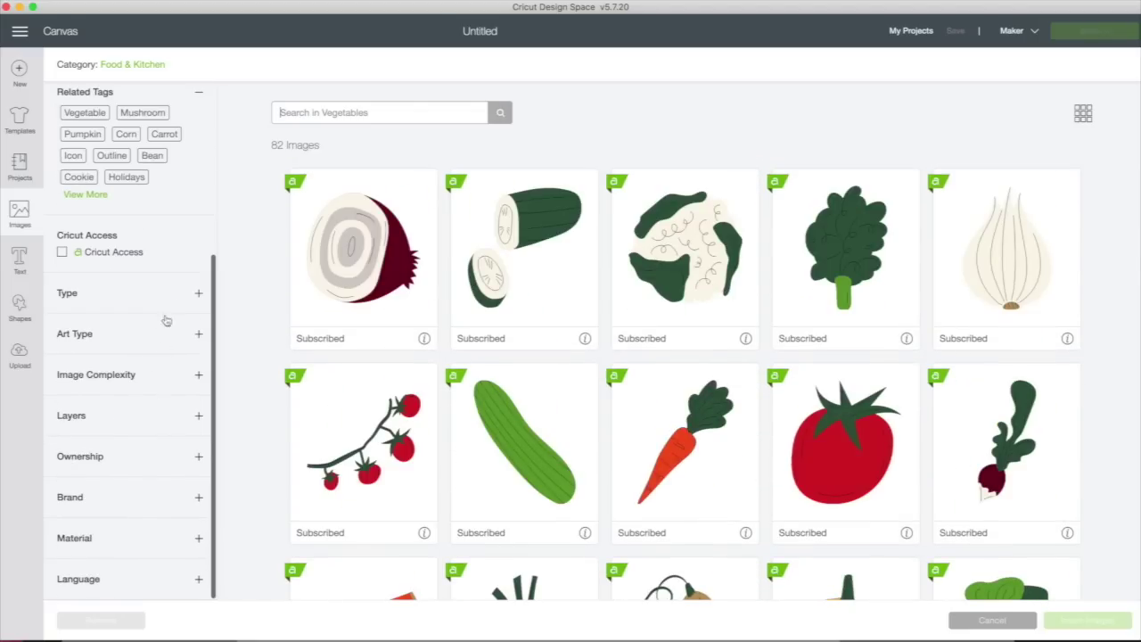
Reopen the category menu from the Category: Food & Kitchen header above the Vegetables results.
{"action": "left_click", "coordinate": [79, 66]}
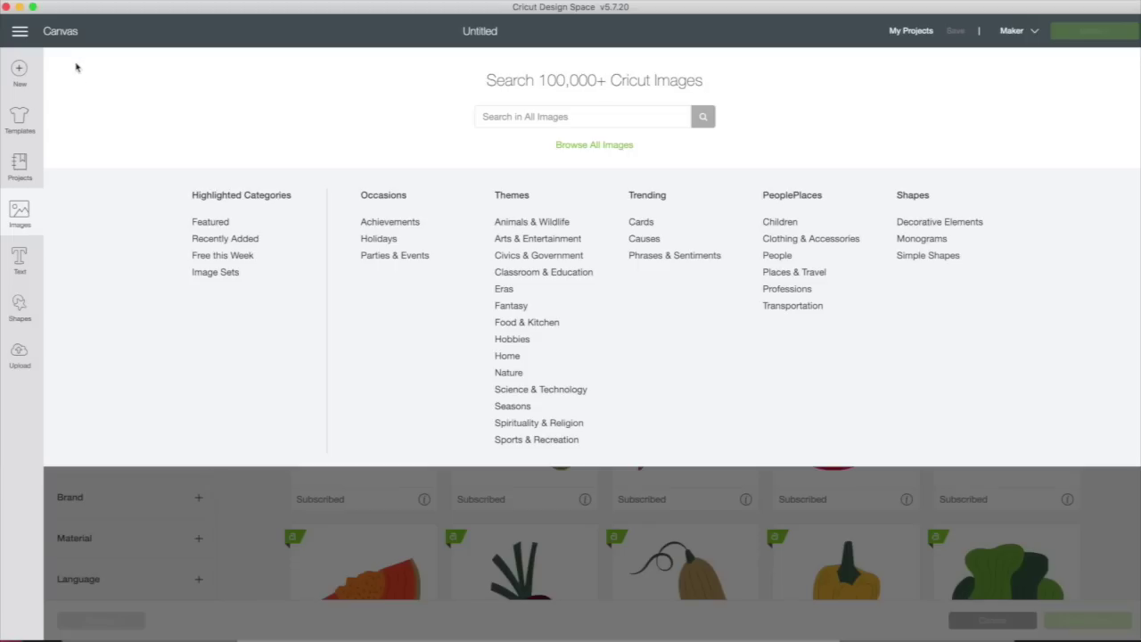